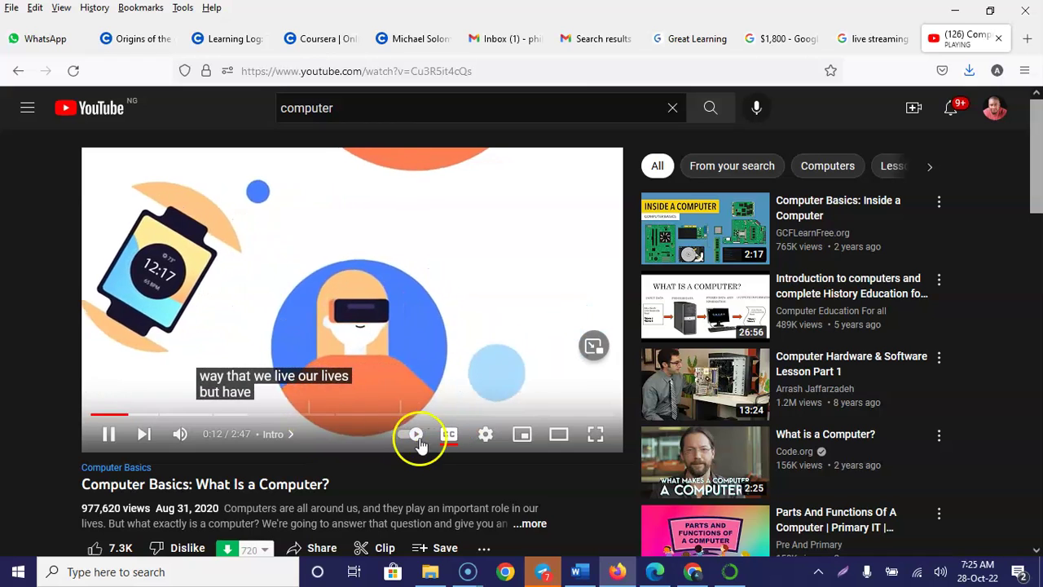
- Slow the playing computer basics video down, setting its playback speed first to 0.75 and after that to 0.5
click(485, 437)
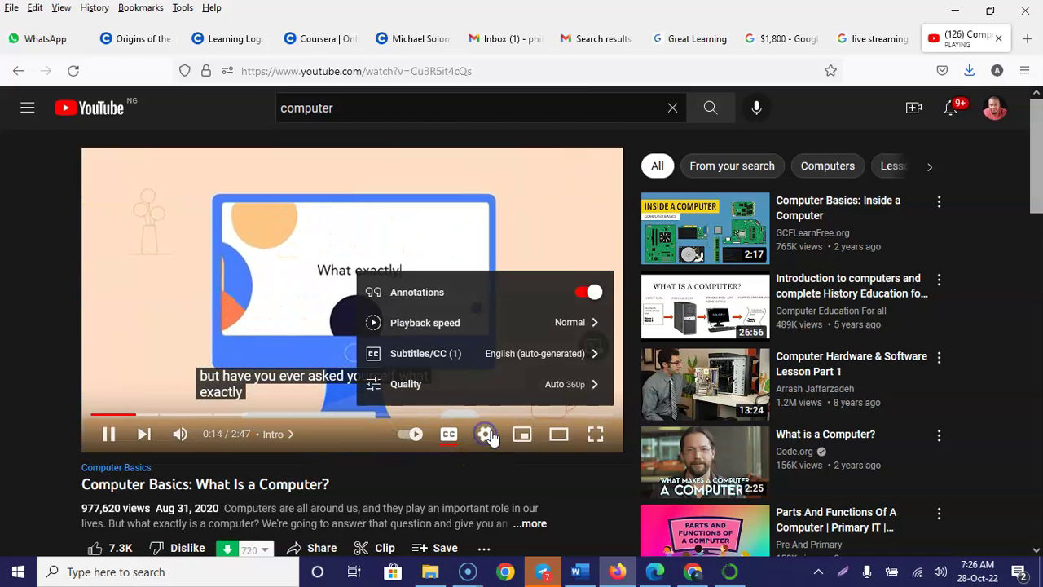
click(485, 326)
click(482, 321)
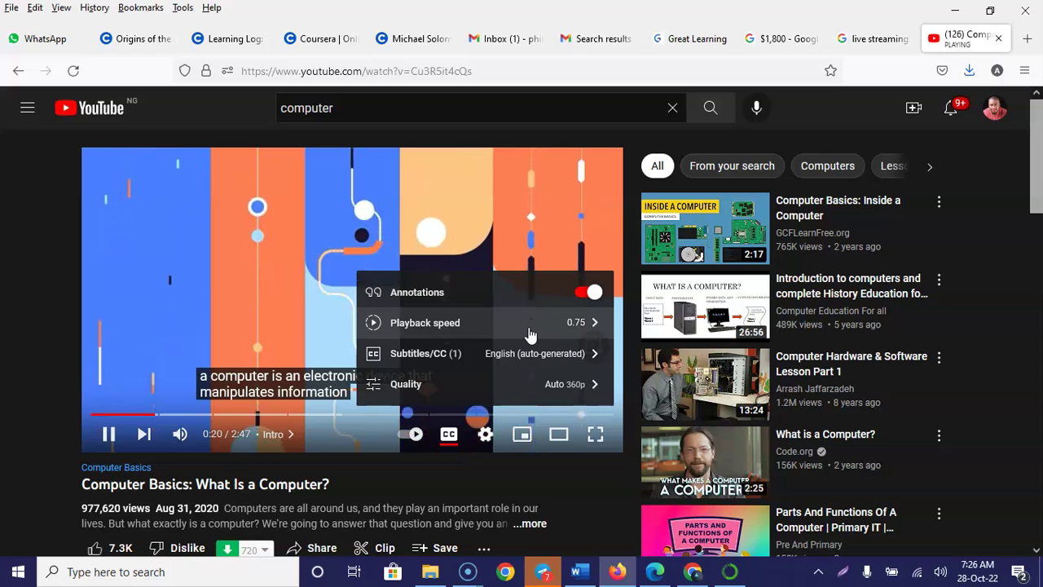
click(530, 333)
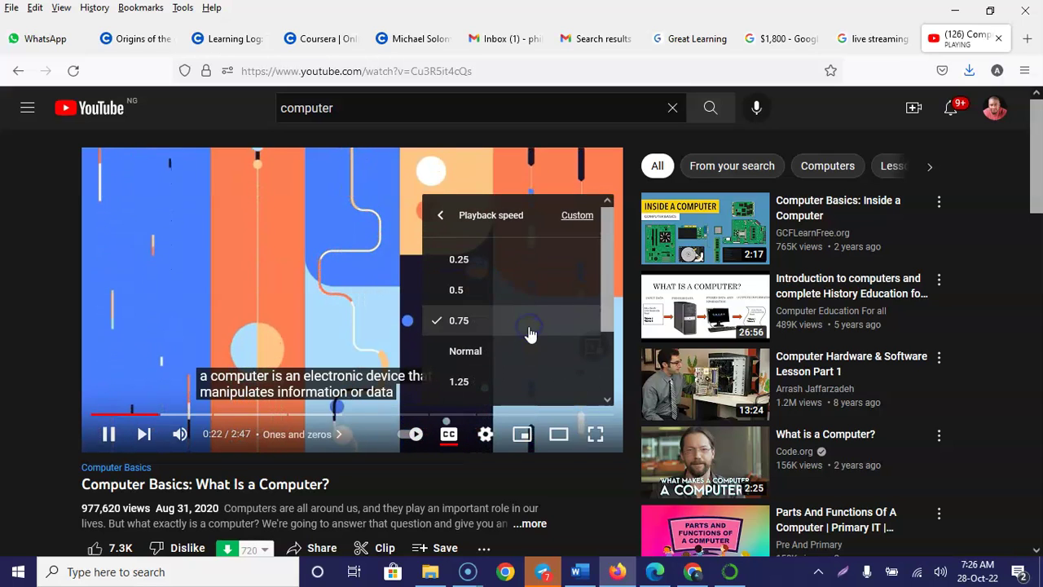
click(511, 291)
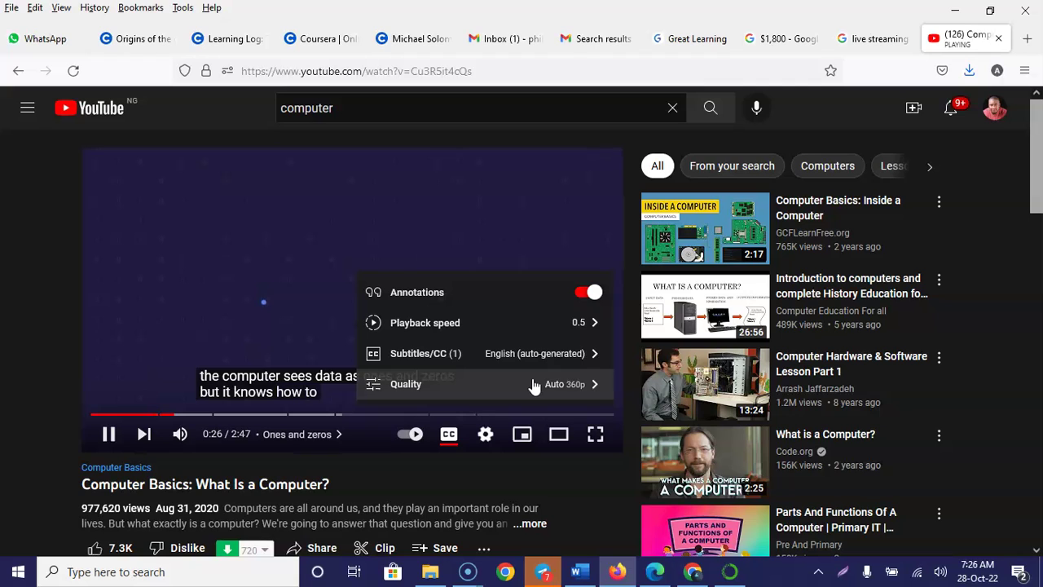
- Return the computer basics video's playback speed to Normal
click(524, 330)
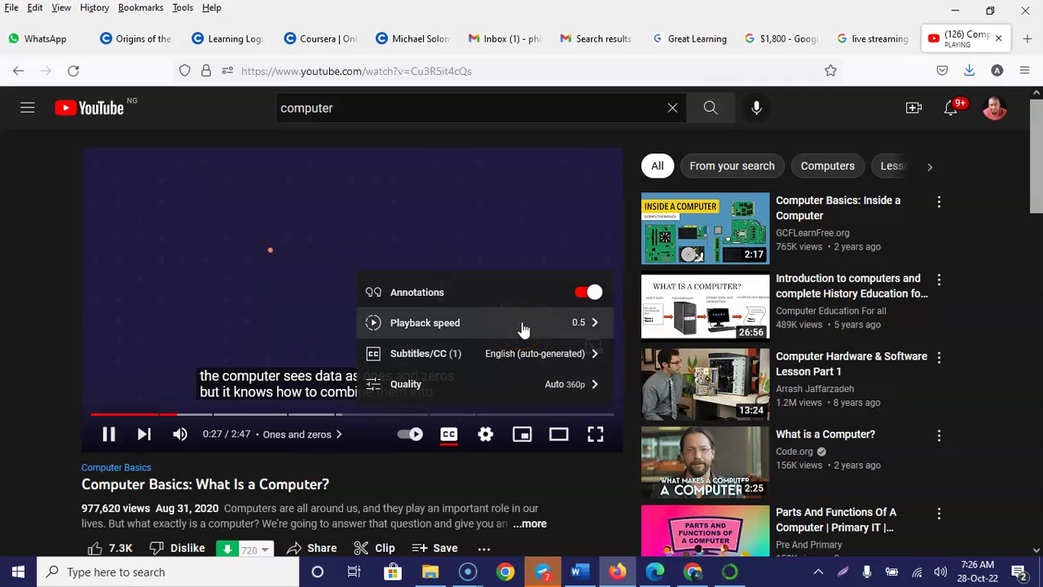
click(505, 326)
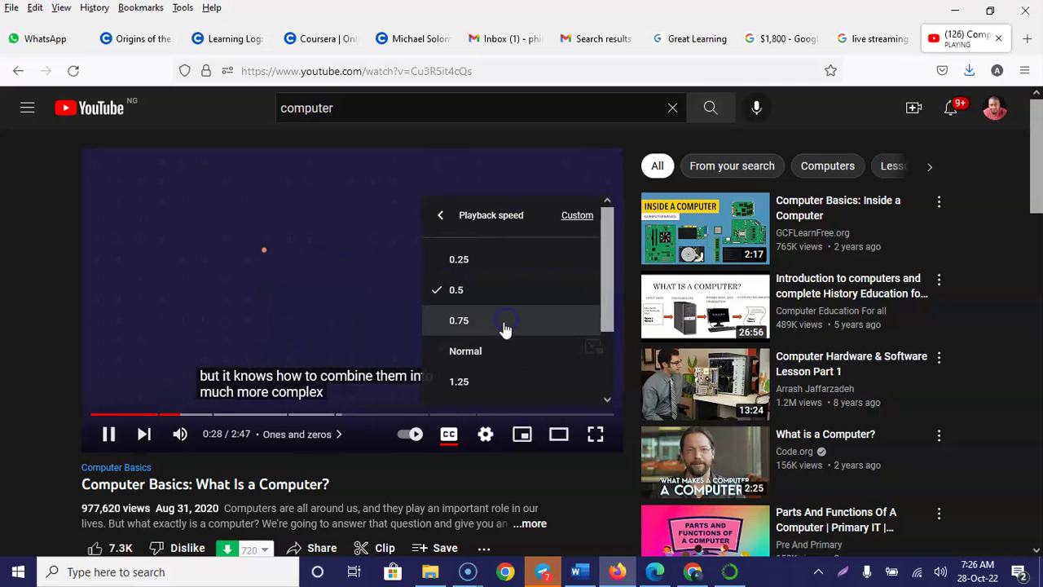
click(495, 352)
click(508, 395)
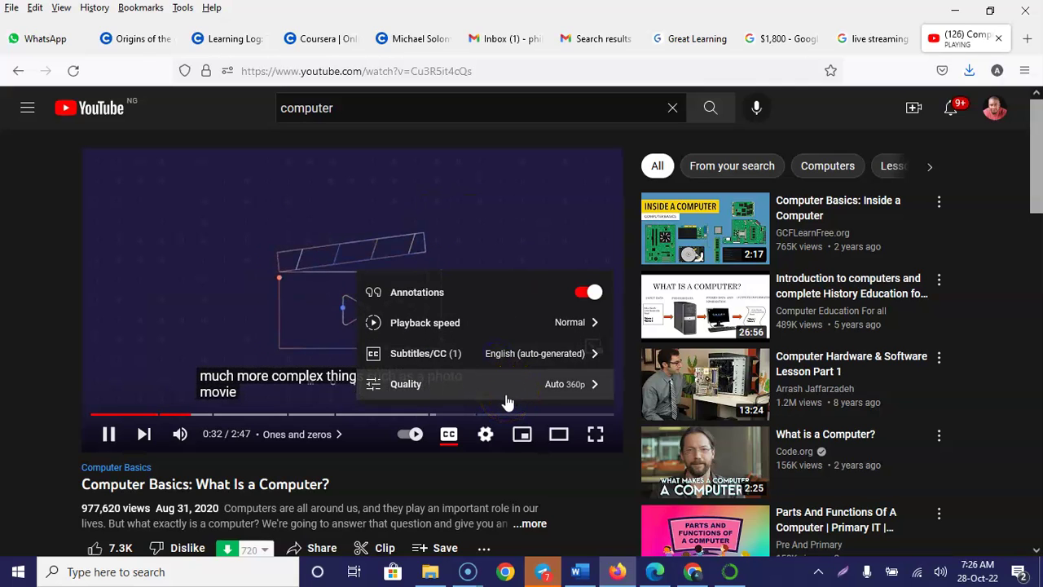
- Set the computer basics video's playback speed to 0.75
click(499, 330)
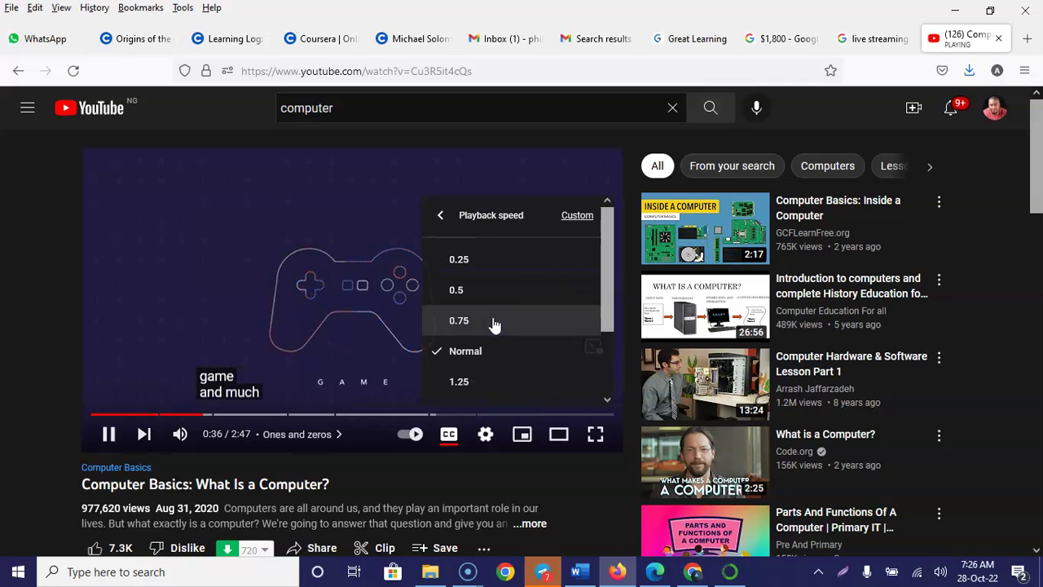
click(494, 324)
click(530, 334)
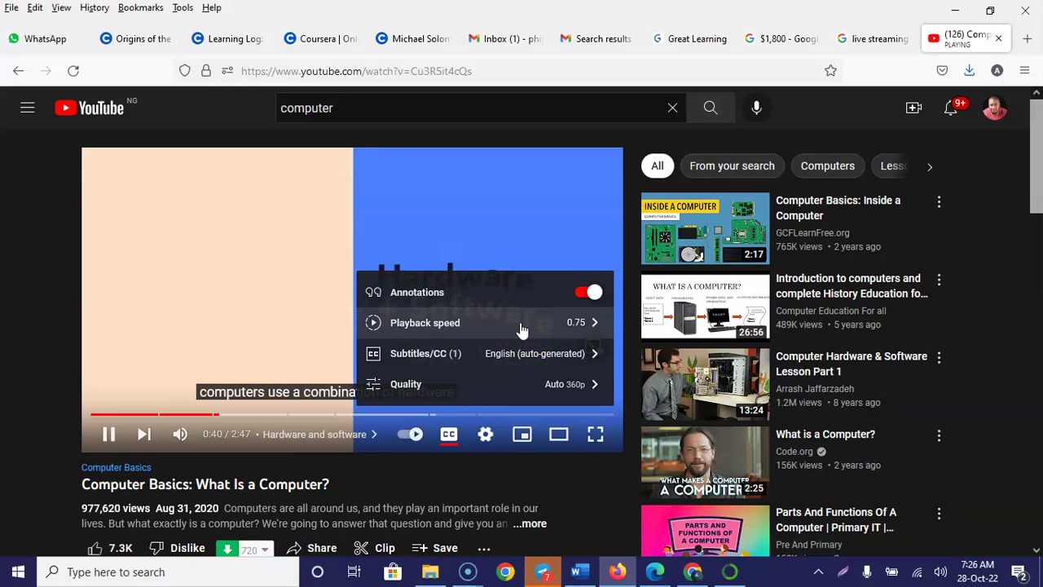
- Set the computer basics video's playback speed to 0.5 and pause the video
click(522, 330)
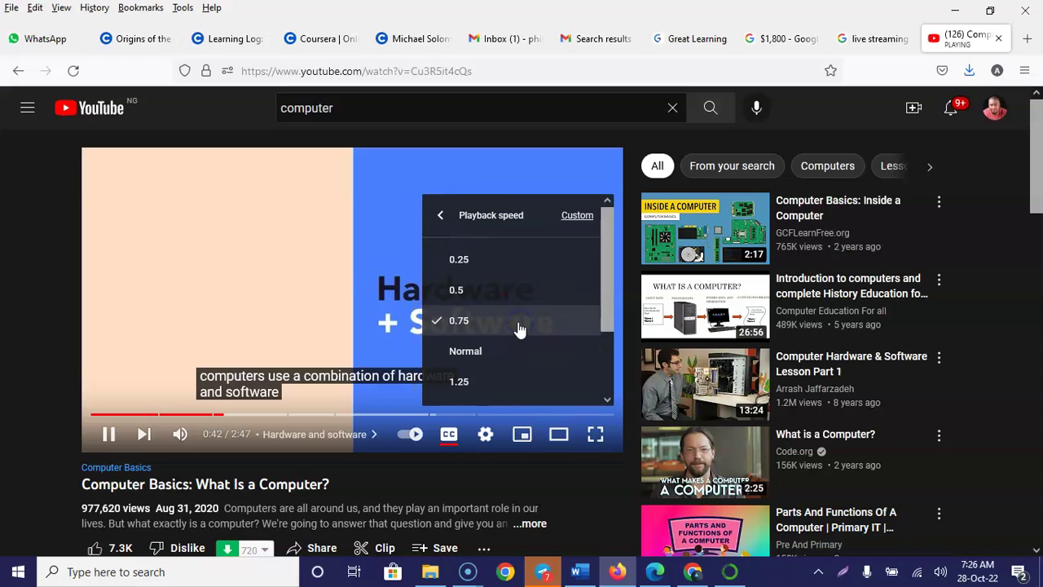
click(498, 295)
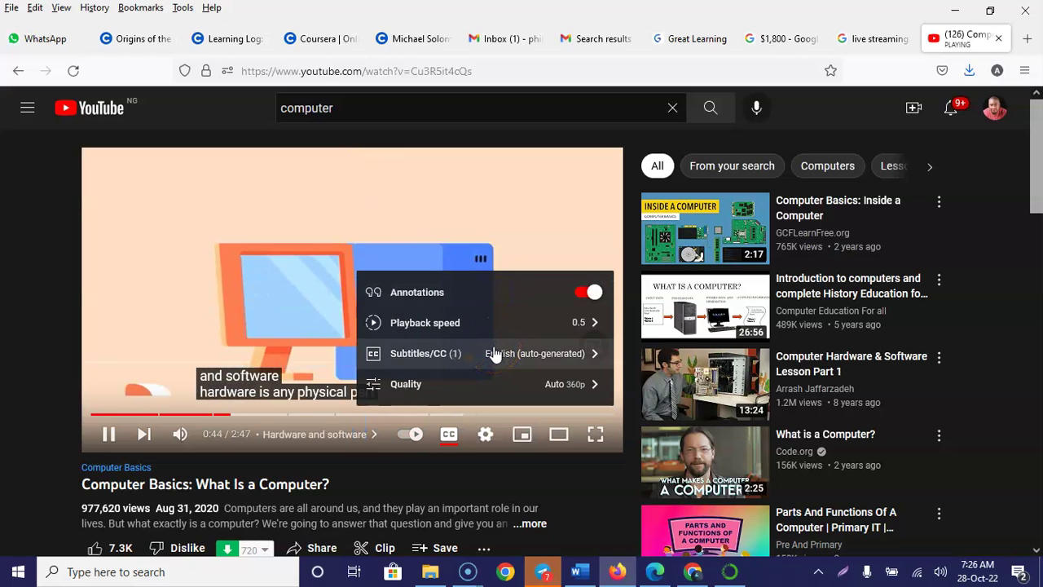
click(110, 433)
- Open the signed-in account's own YouTube channel and show its list of uploaded videos
click(592, 36)
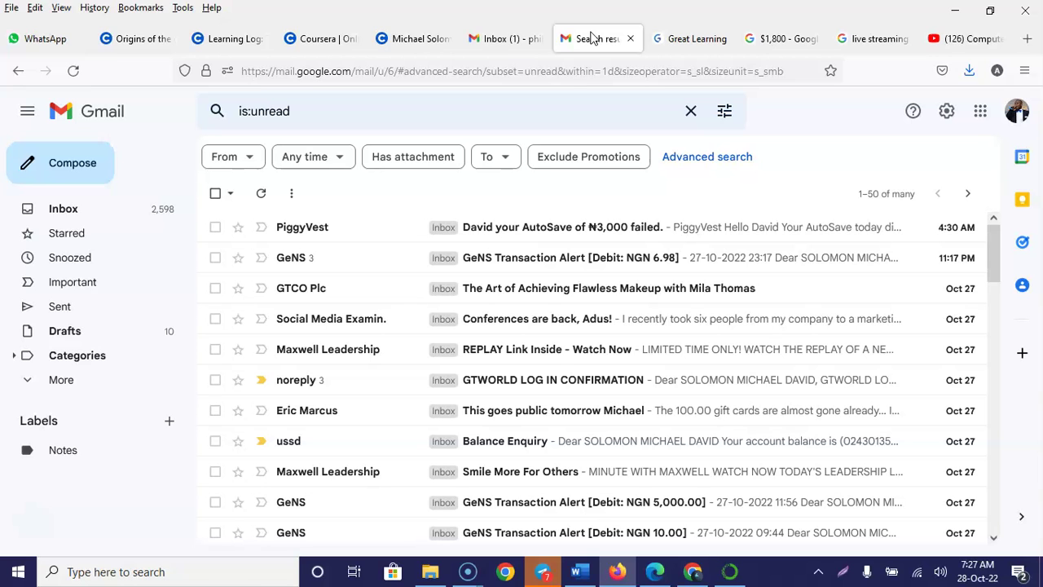
click(962, 38)
click(992, 108)
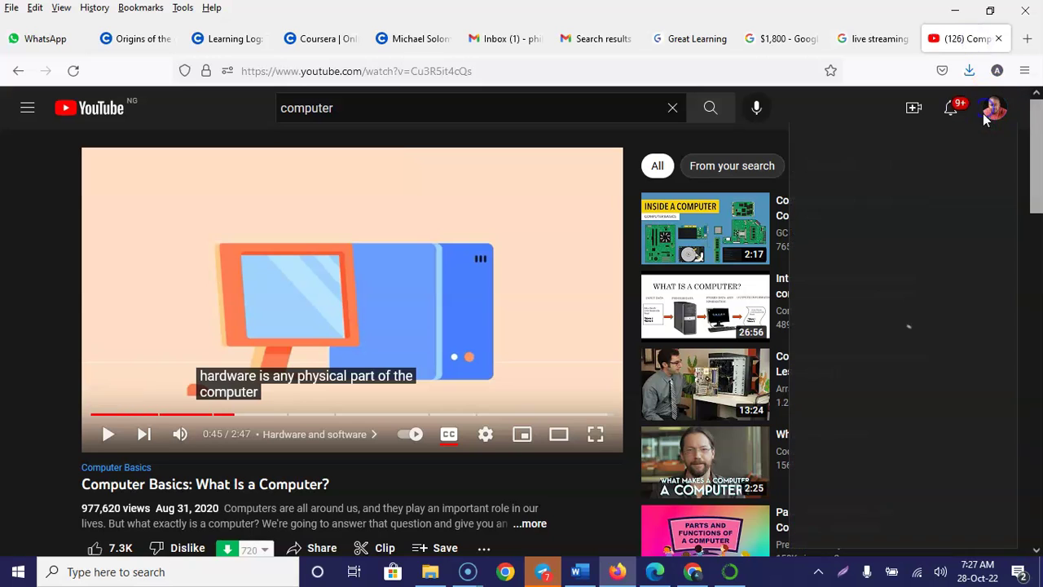
click(838, 177)
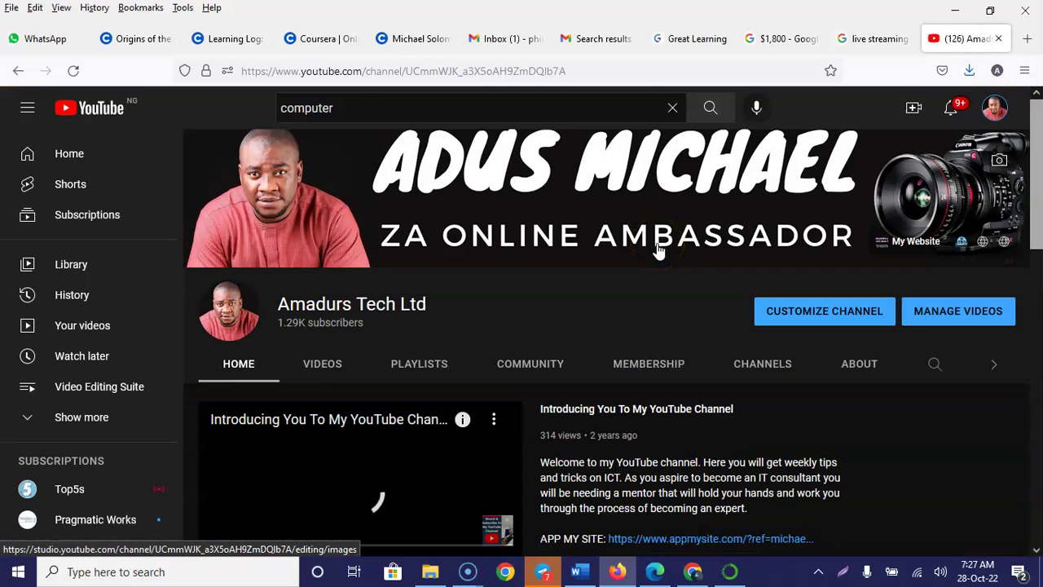
click(329, 363)
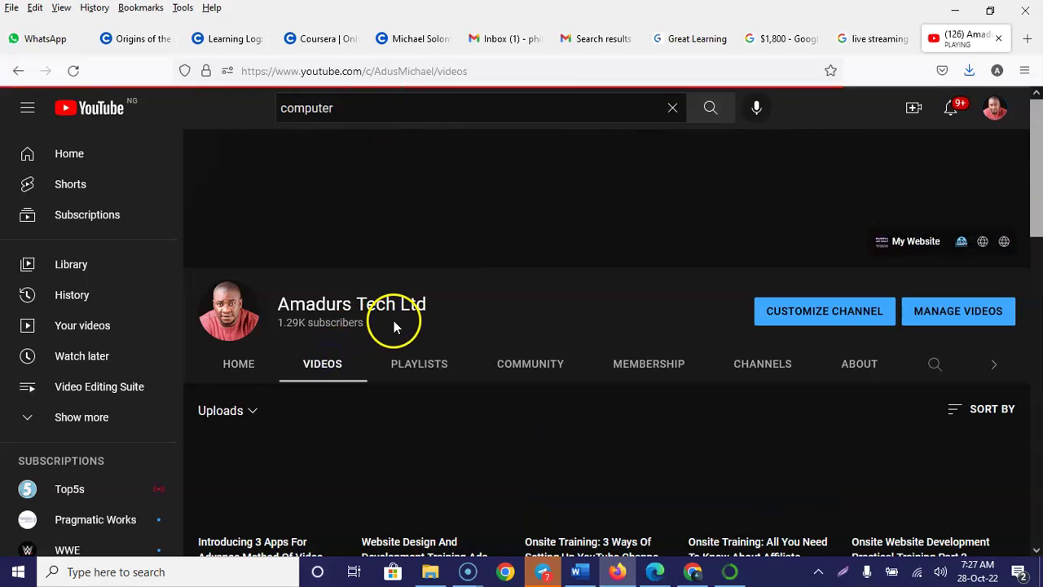
- Look through the channel's uploaded videos, from the newest uploads back to those about a year old
scroll(403, 316, down, 2)
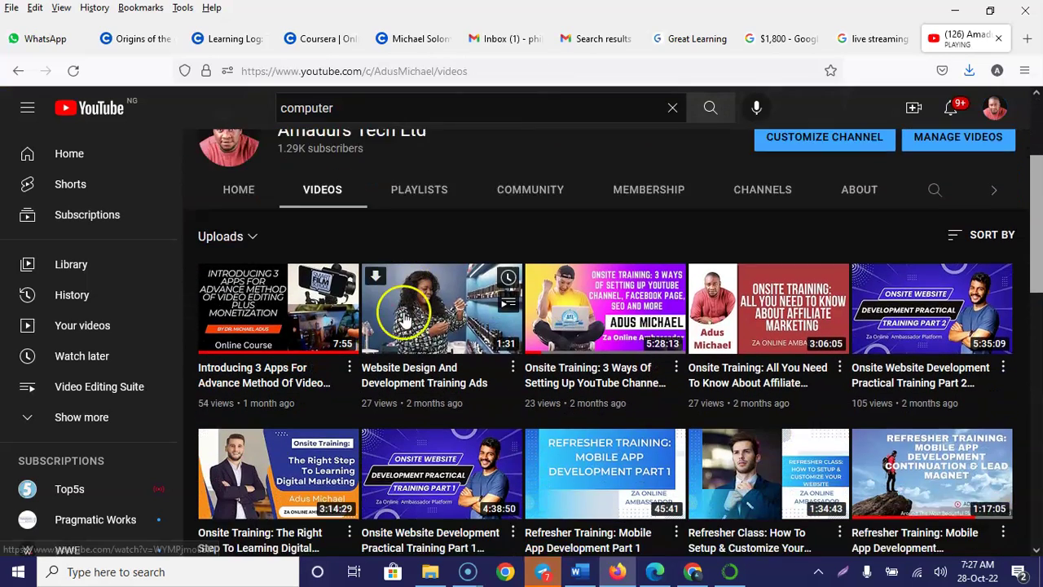
scroll(403, 321, down, 1)
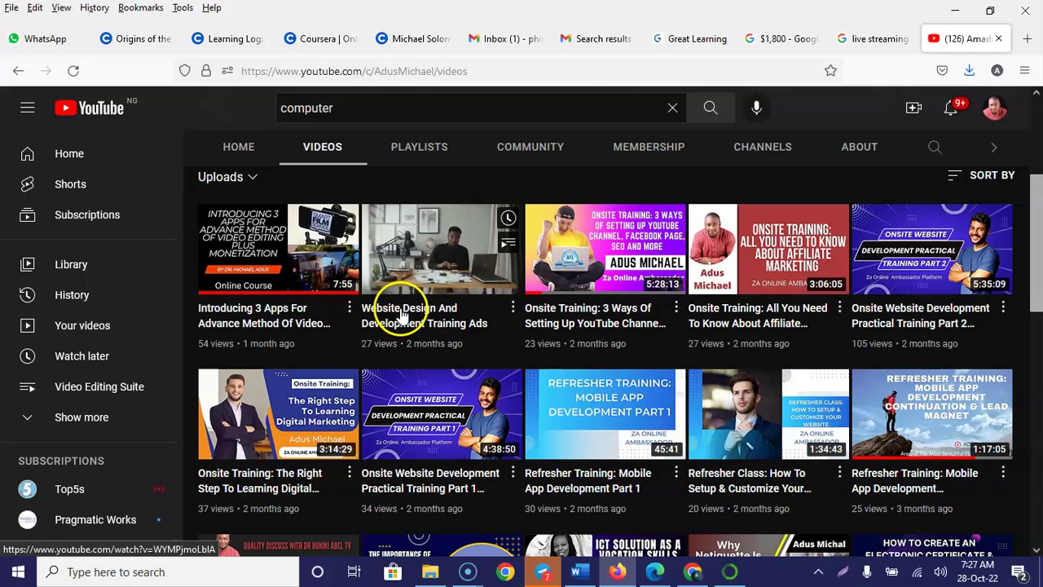
scroll(402, 314, down, 3)
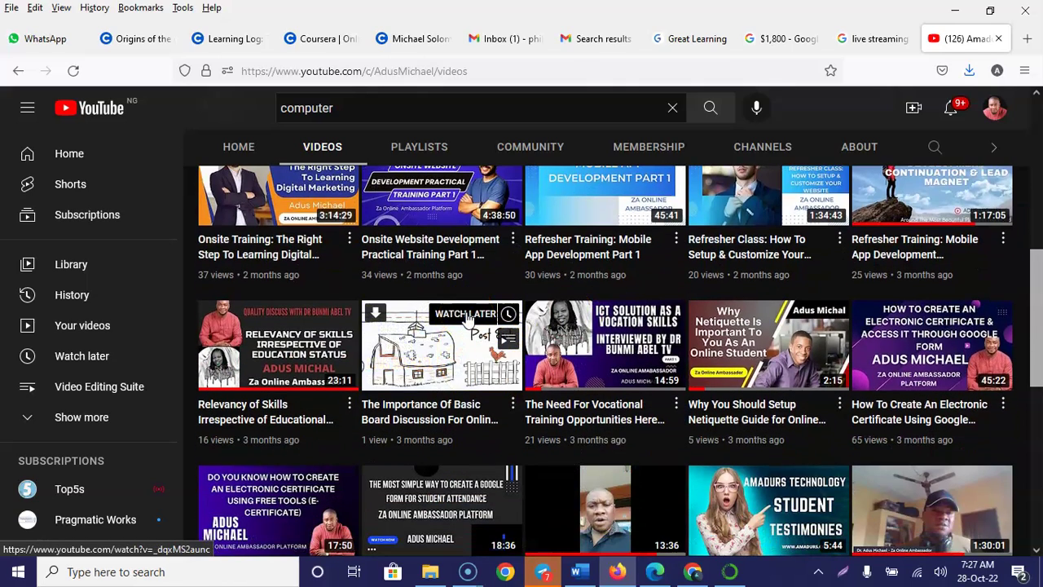
scroll(469, 320, down, 2)
scroll(466, 318, up, 1)
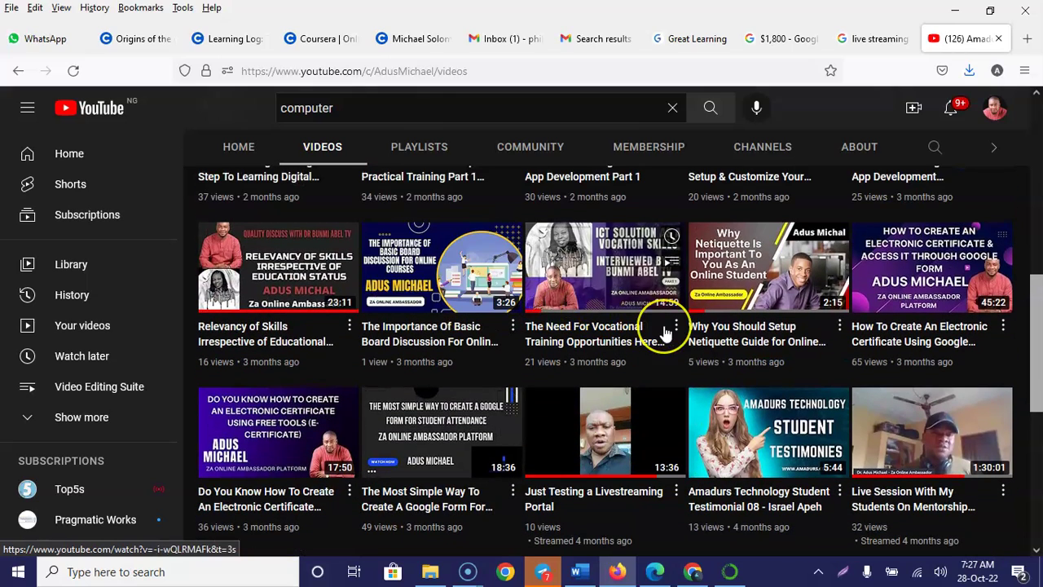
scroll(664, 332, up, 2)
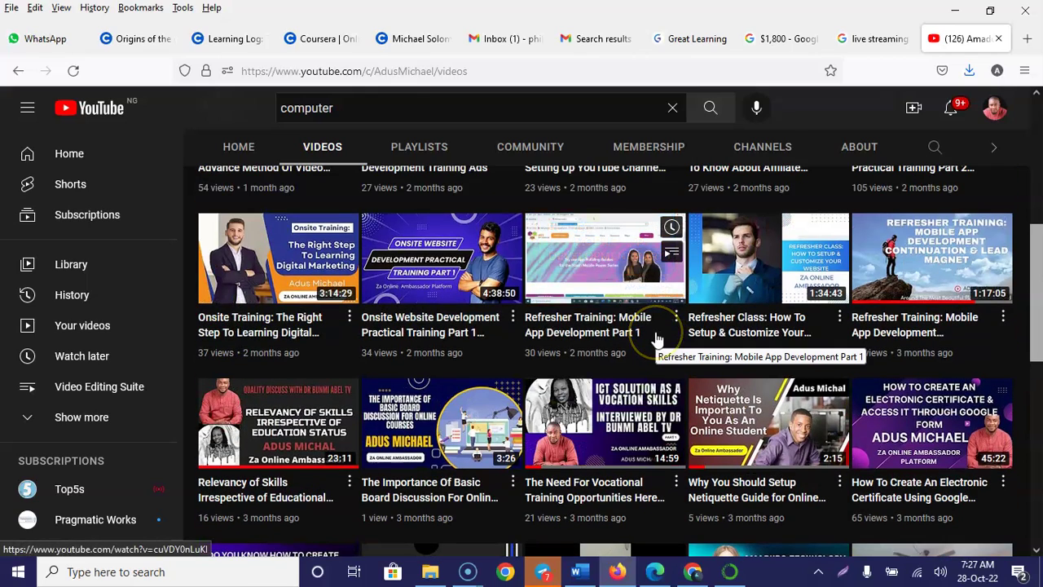
scroll(657, 337, down, 7)
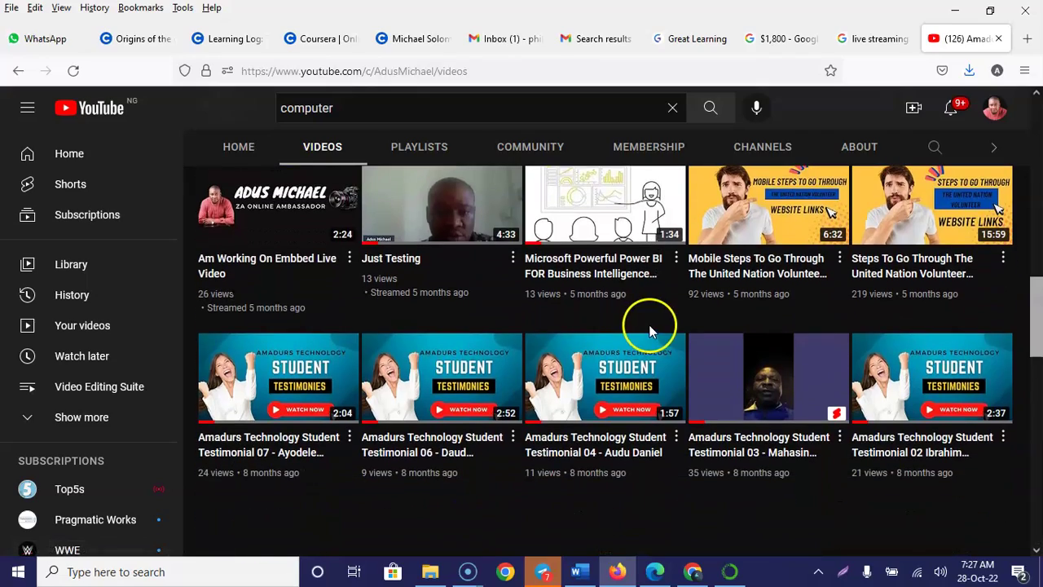
scroll(629, 320, down, 5)
scroll(624, 332, up, 2)
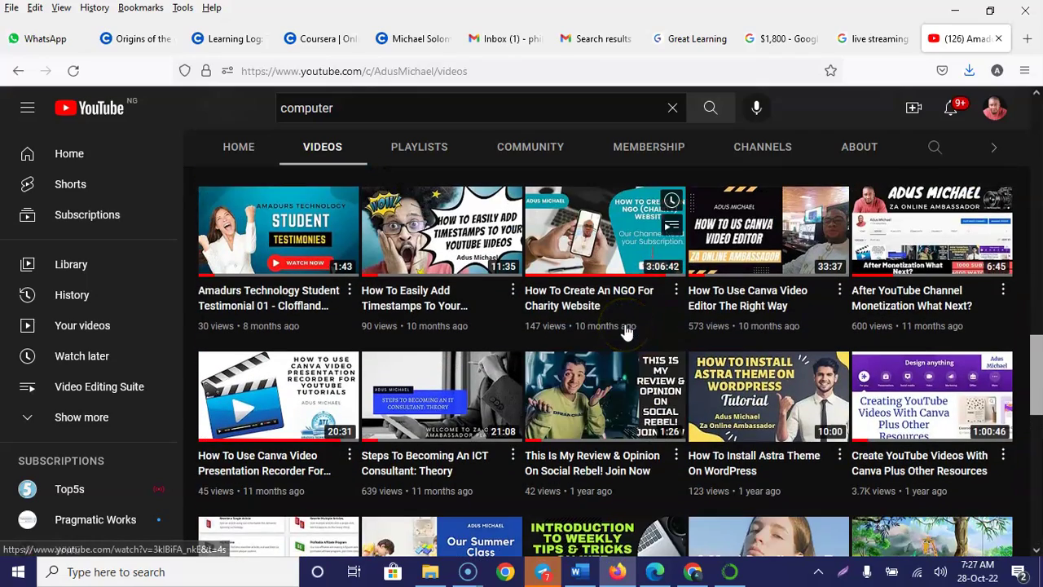
scroll(628, 330, down, 3)
scroll(627, 330, down, 3)
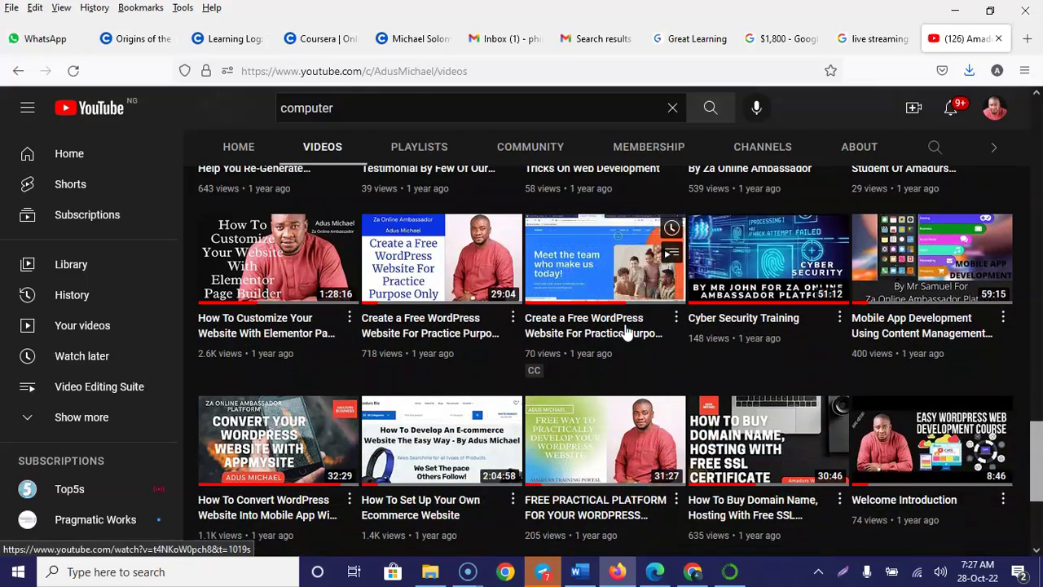
scroll(626, 330, up, 1)
scroll(625, 330, down, 2)
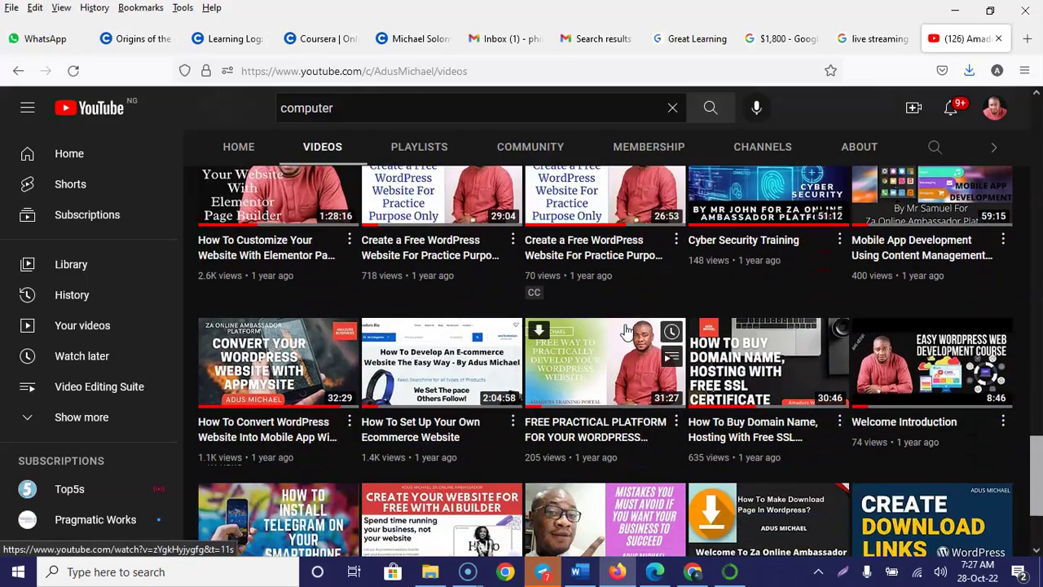
scroll(626, 330, up, 1)
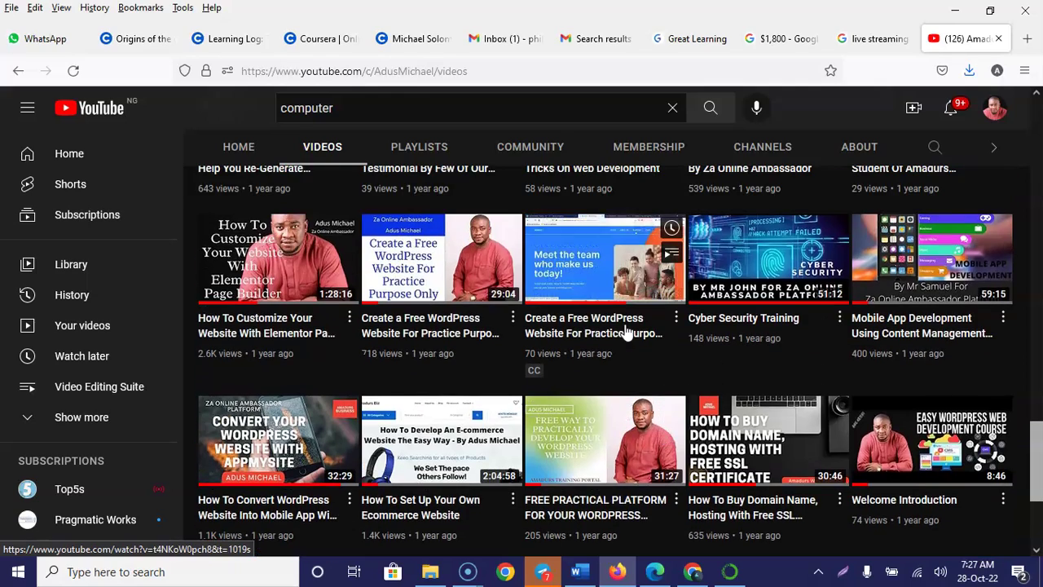
scroll(626, 330, up, 1)
scroll(626, 330, up, 2)
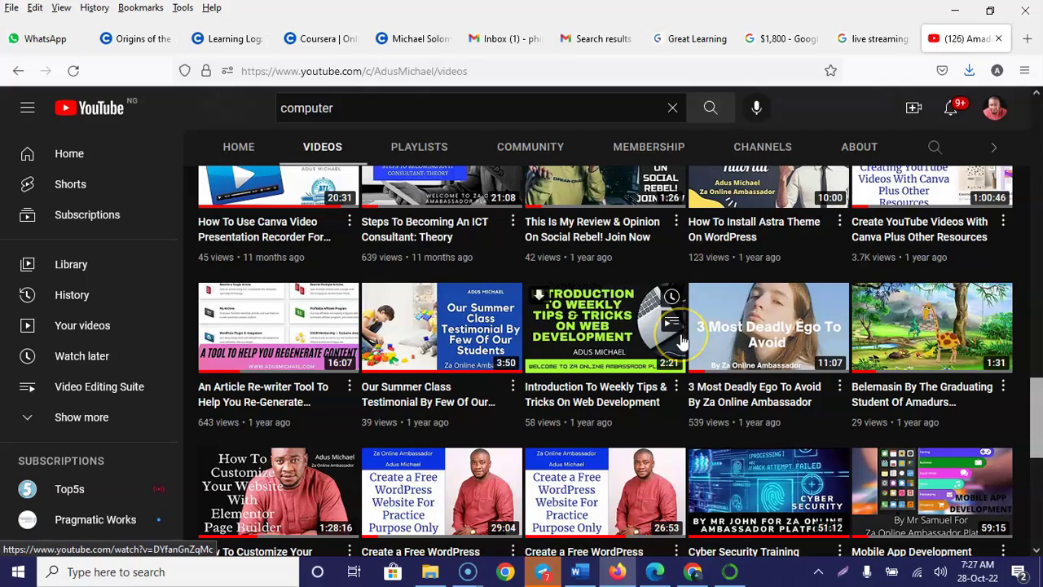
scroll(681, 343, up, 2)
scroll(681, 343, down, 2)
scroll(681, 342, up, 2)
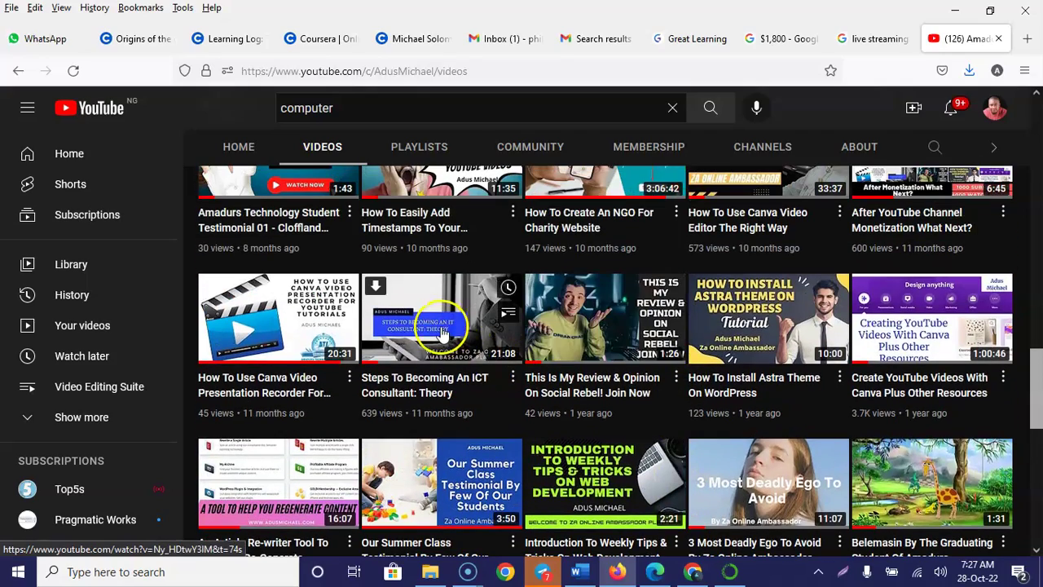
- Open the channel's video "Steps To Becoming An ICT Consultant: Theory" and pause it
click(498, 294)
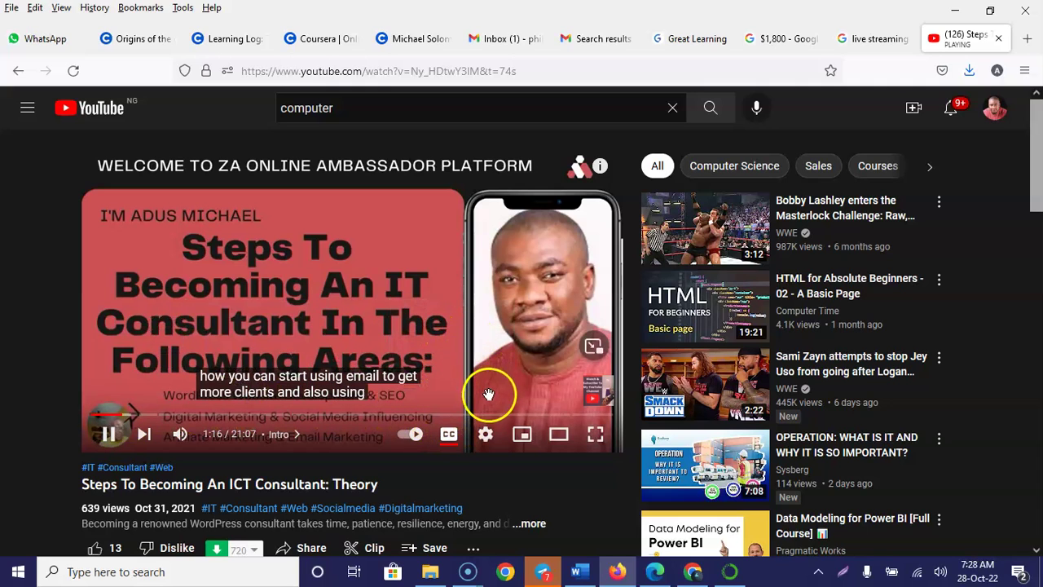
click(433, 348)
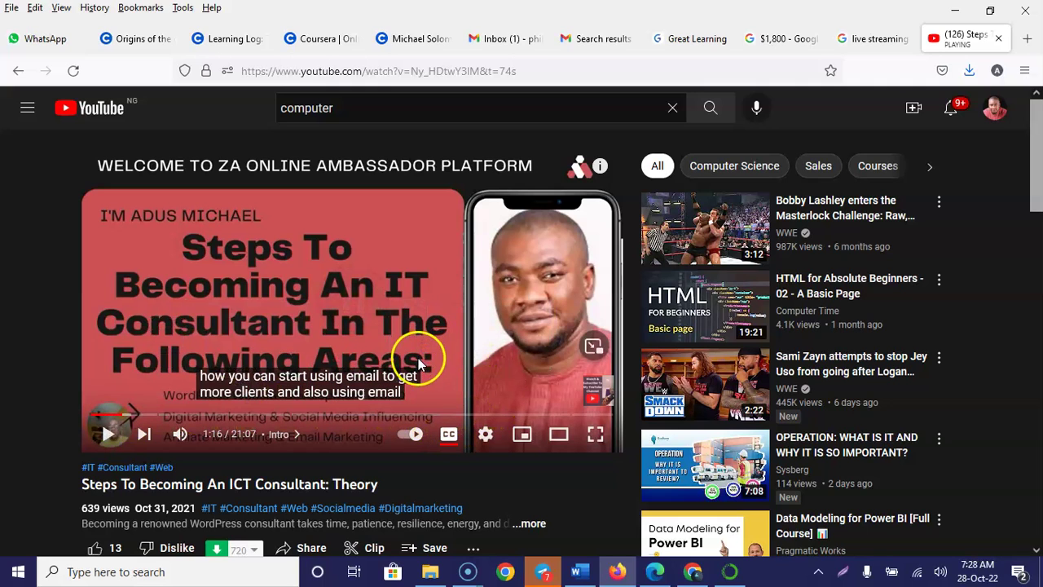
- Set the ICT consultant video's playback speed to Normal and resume playing it
click(485, 433)
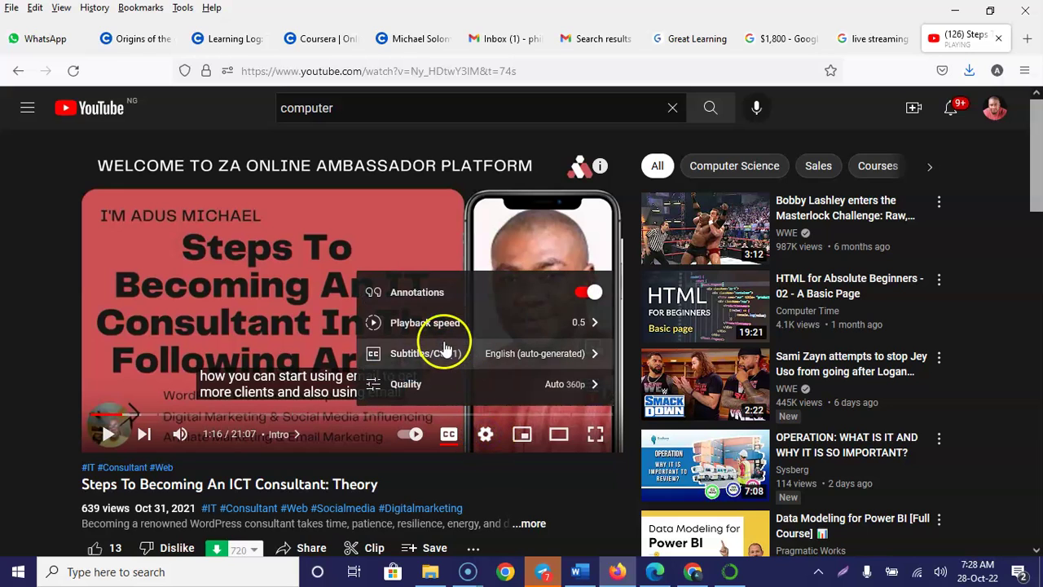
click(530, 327)
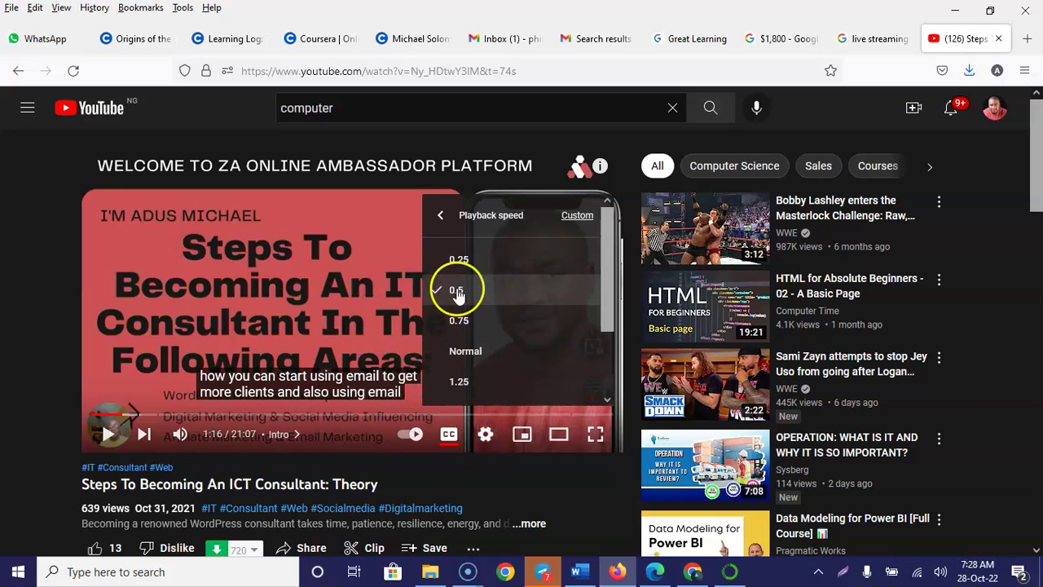
click(484, 351)
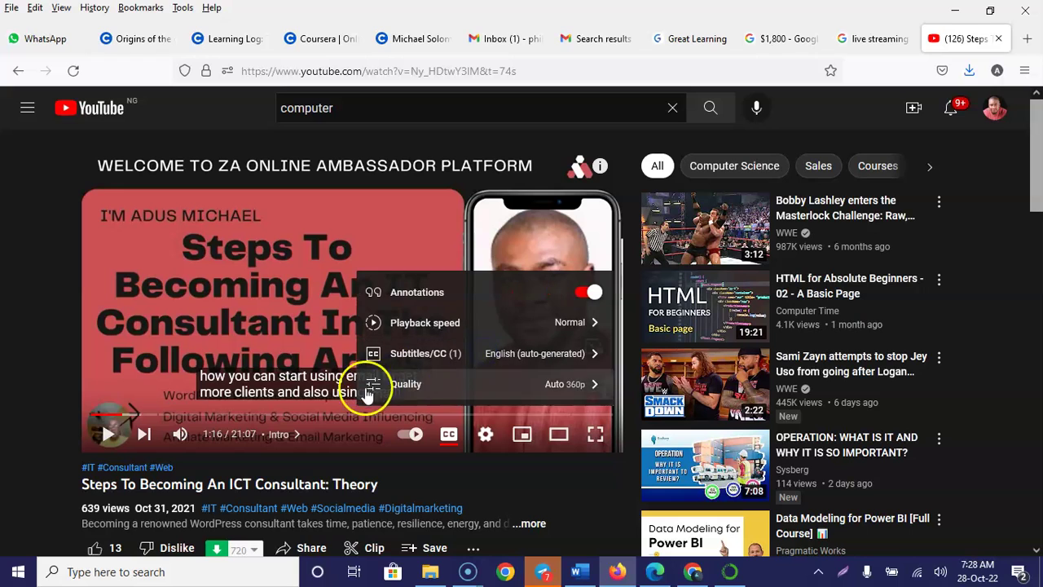
click(110, 434)
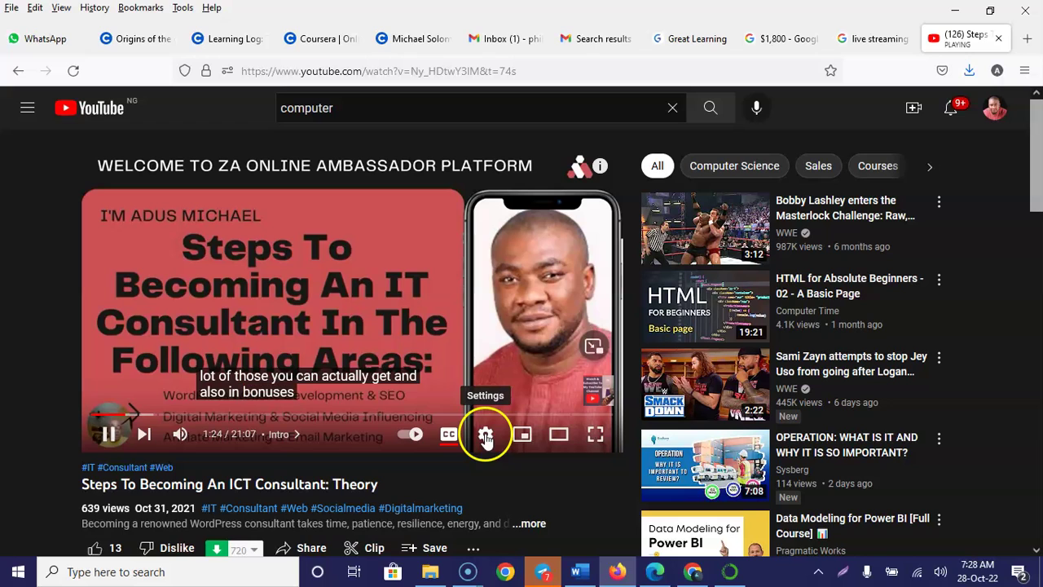
- Pause the ICT consultant video, set its playback speed to 0.75 and resume playing it
click(110, 437)
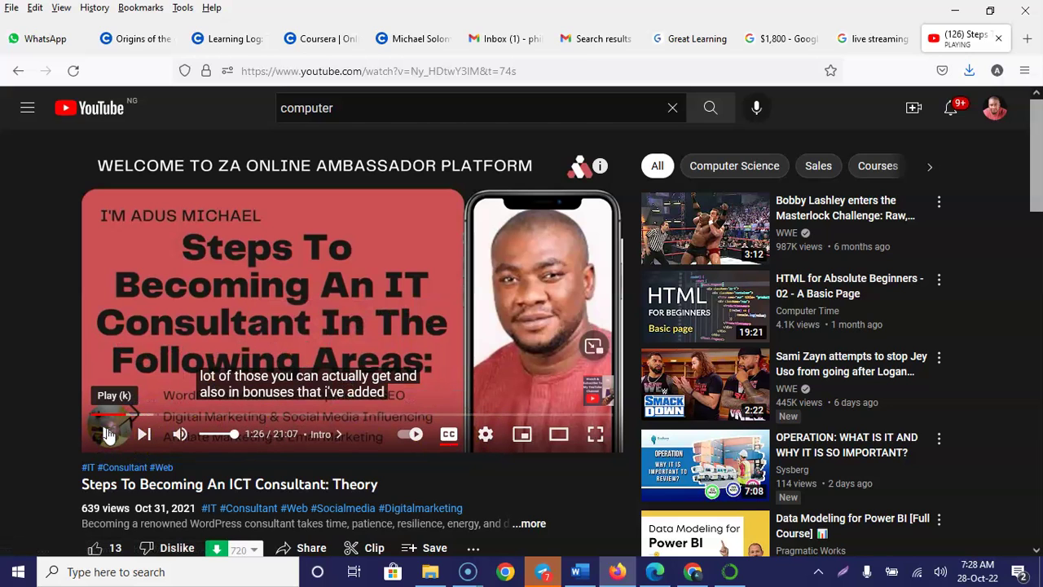
click(485, 434)
click(467, 326)
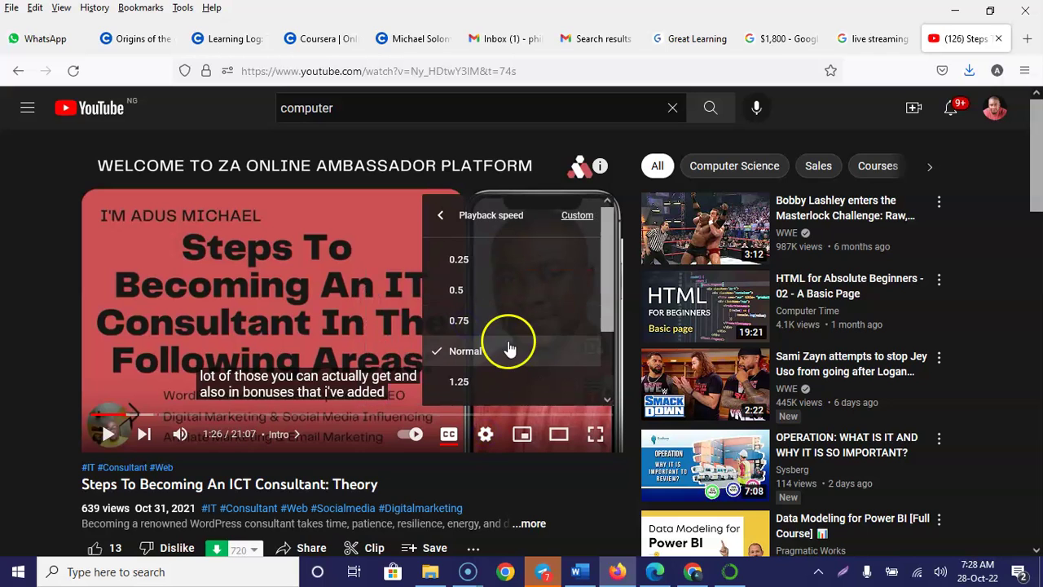
click(503, 326)
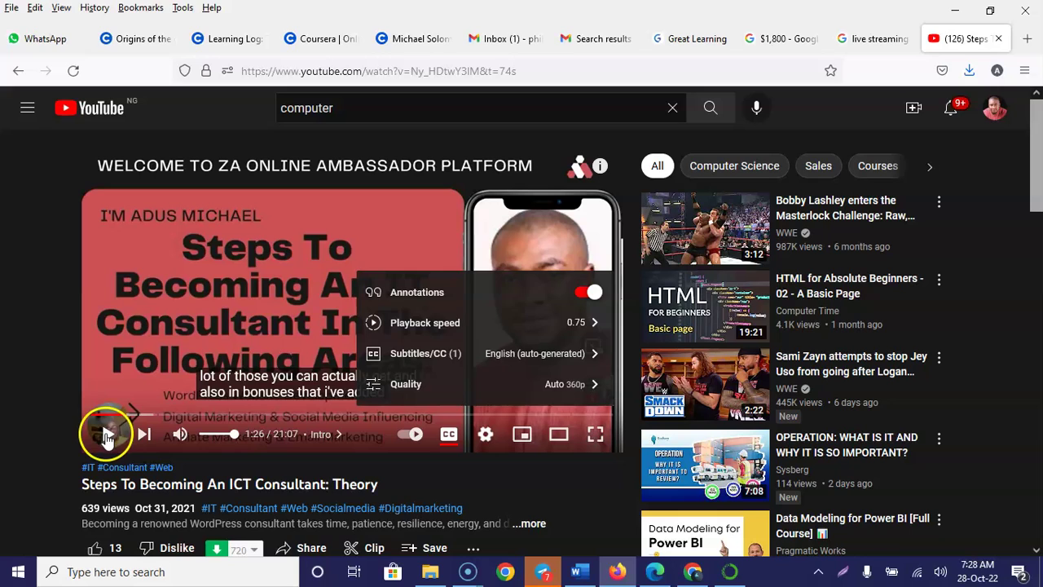
click(106, 436)
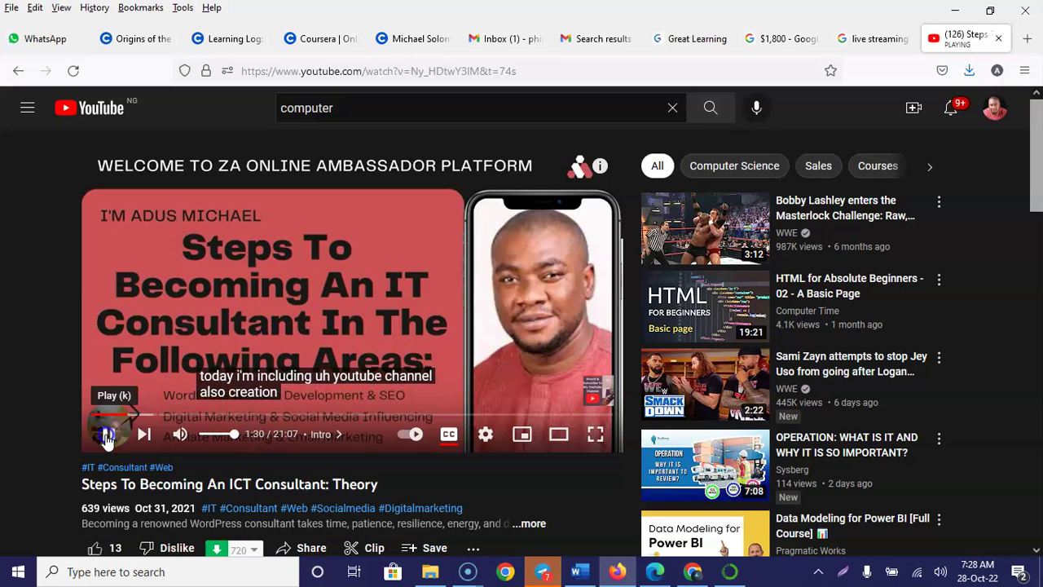
- Set the ICT consultant video's playback speed to 0.5 and play it at that speed
click(484, 433)
click(477, 323)
click(474, 290)
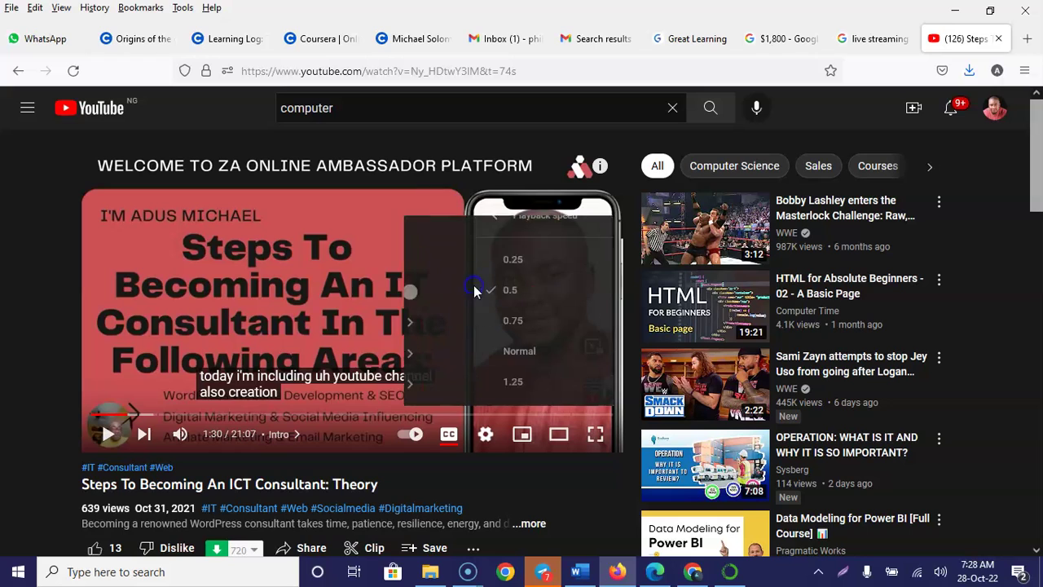
click(109, 434)
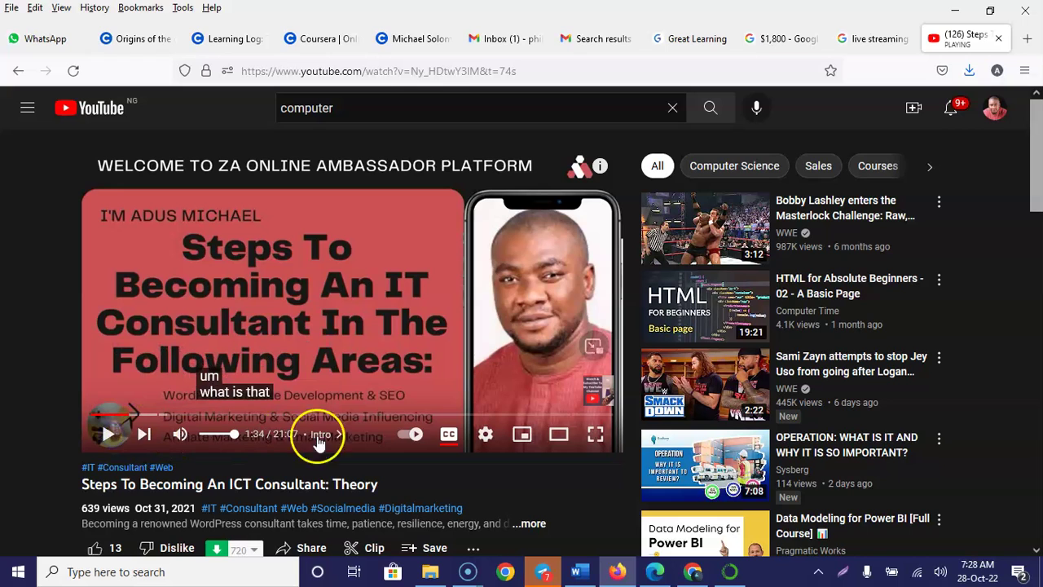
- Return the ICT consultant video to Normal playback speed, play it briefly and pause it
click(485, 433)
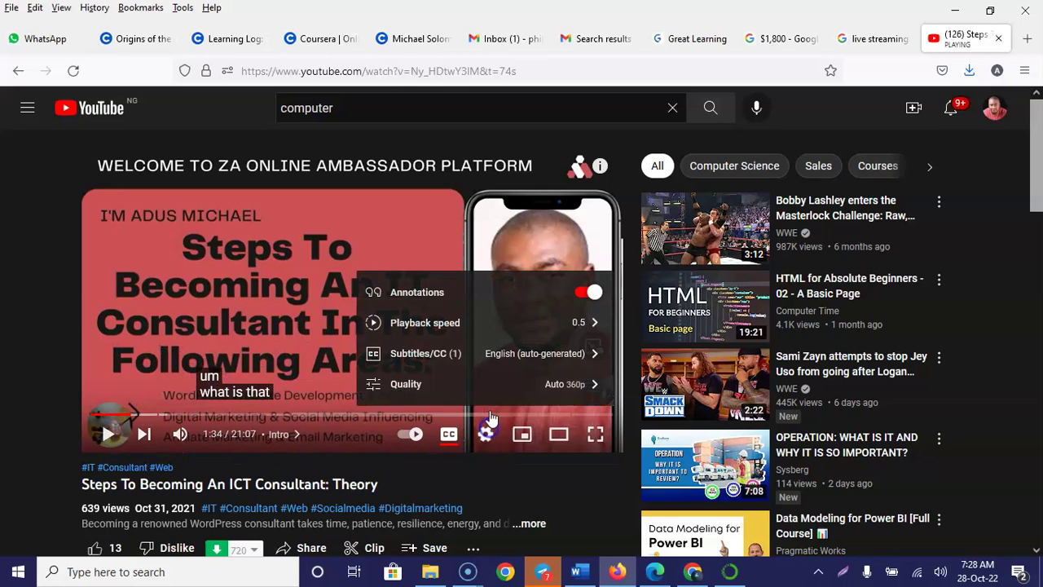
click(466, 328)
click(471, 353)
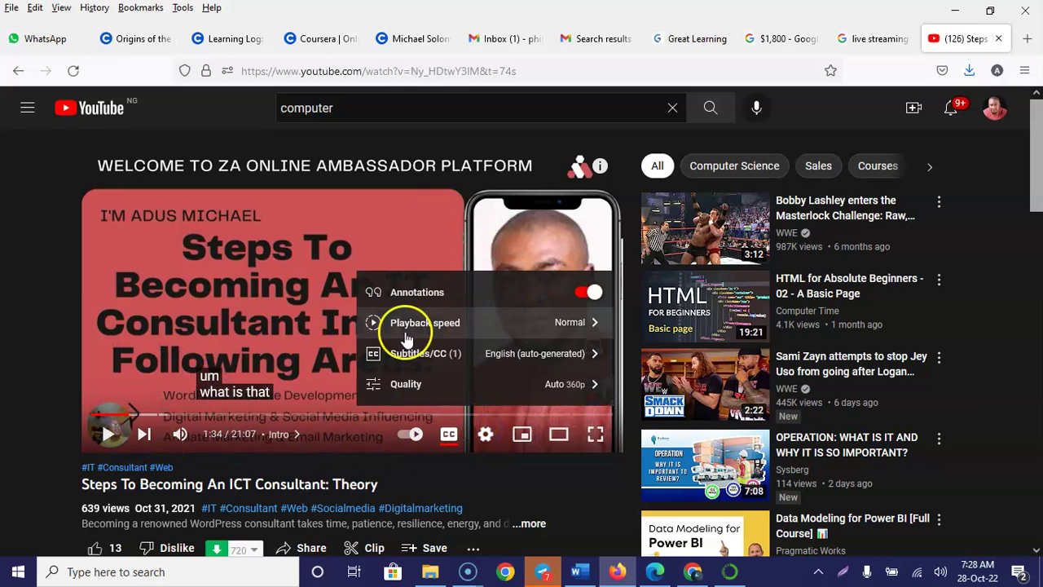
click(108, 433)
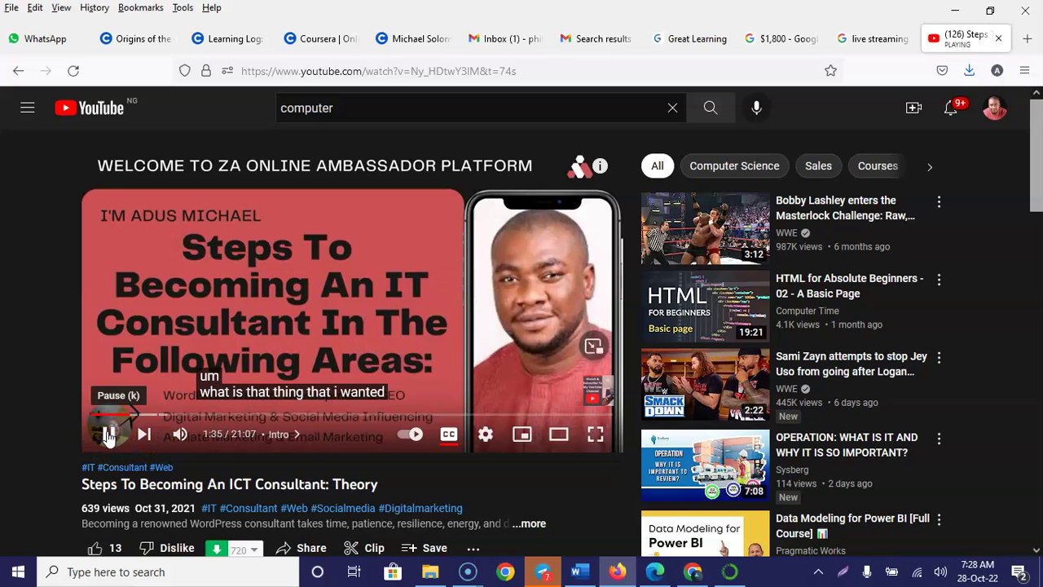
click(109, 434)
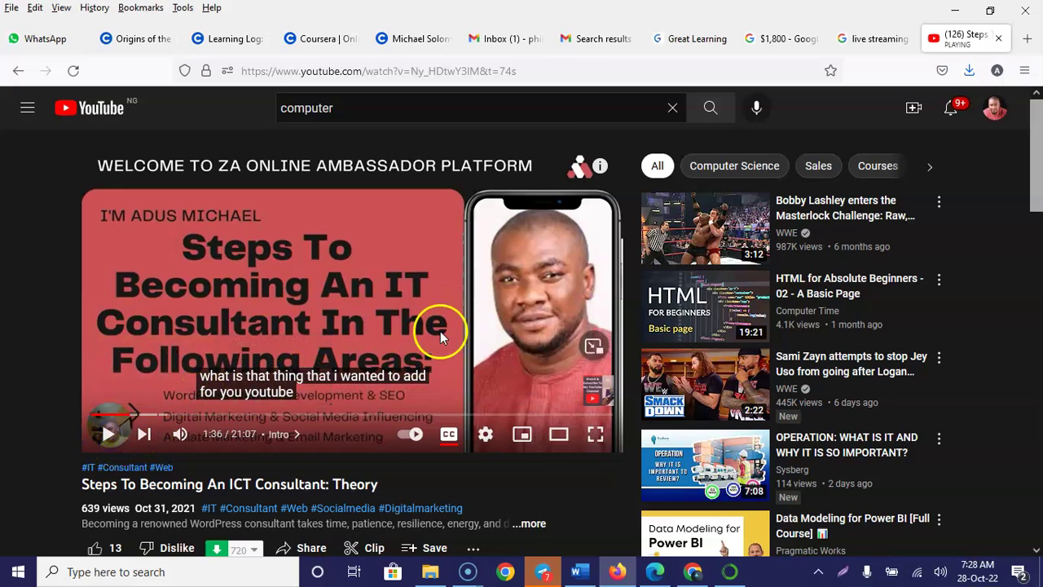
- Switch to the Gmail account with the unread messages, open its inbox and run an advanced search limited to Unread Mail
click(579, 38)
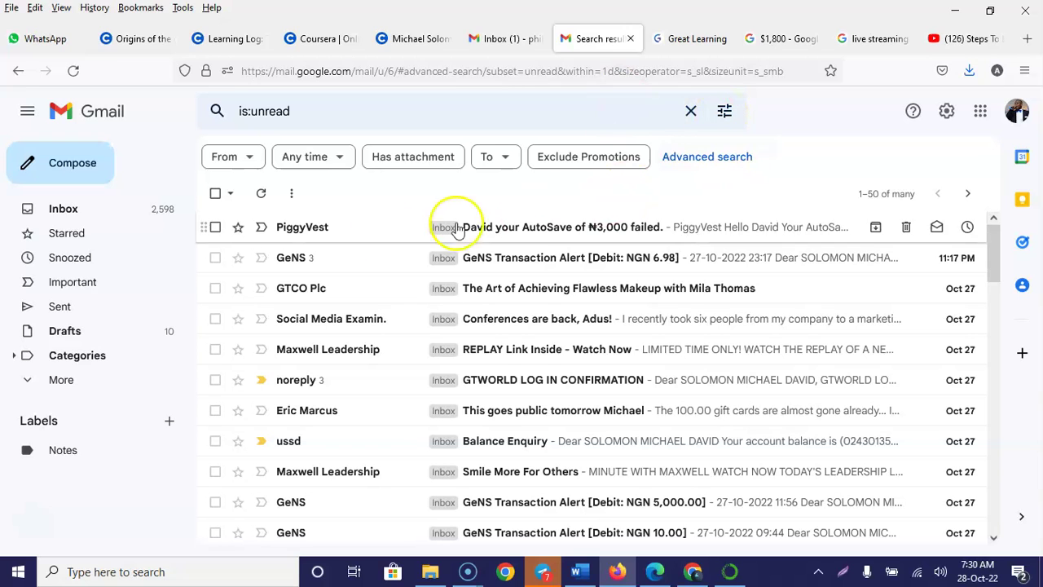
click(86, 209)
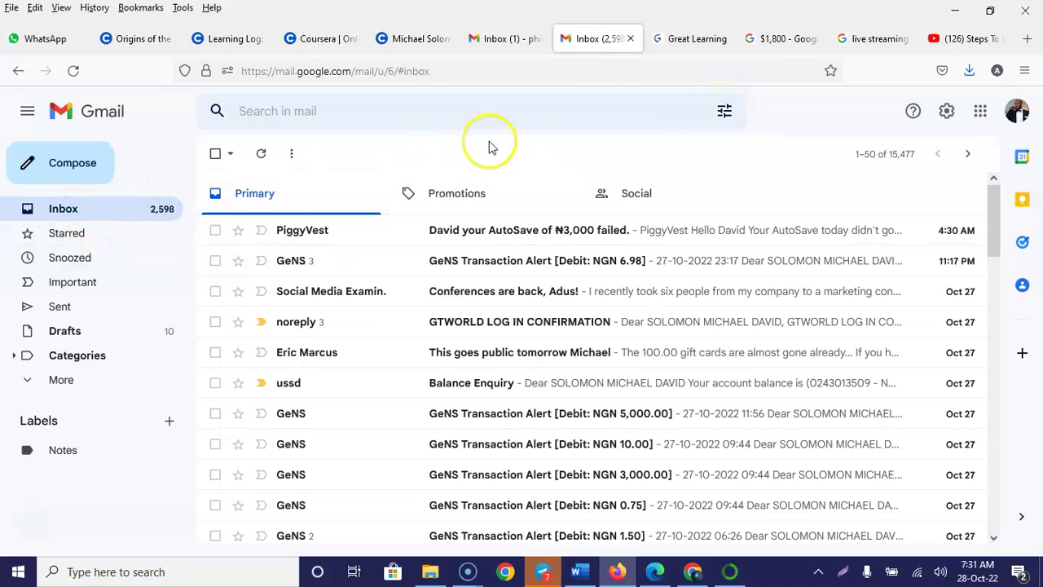
click(724, 114)
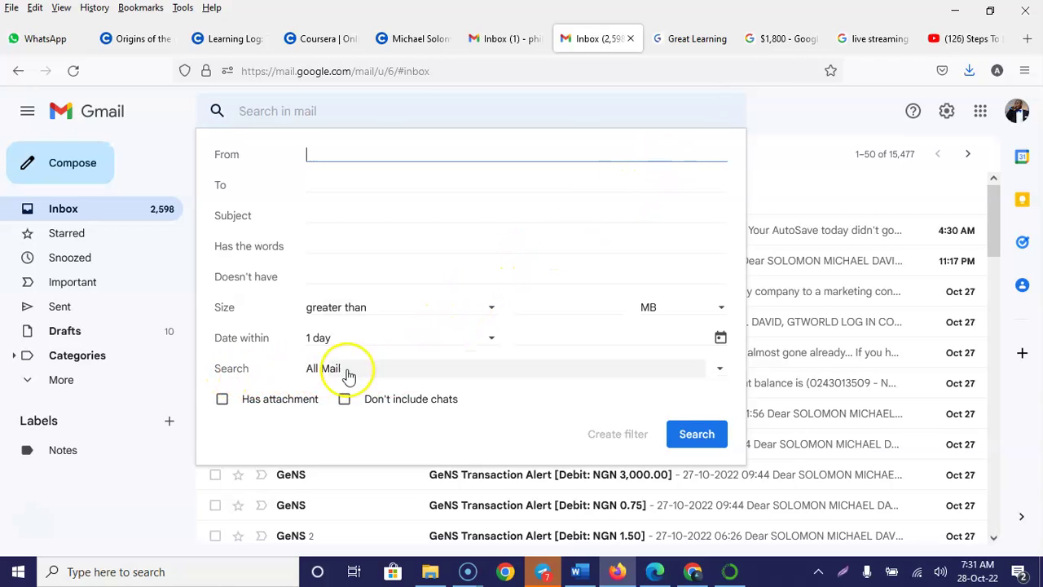
click(378, 365)
scroll(389, 423, down, 2)
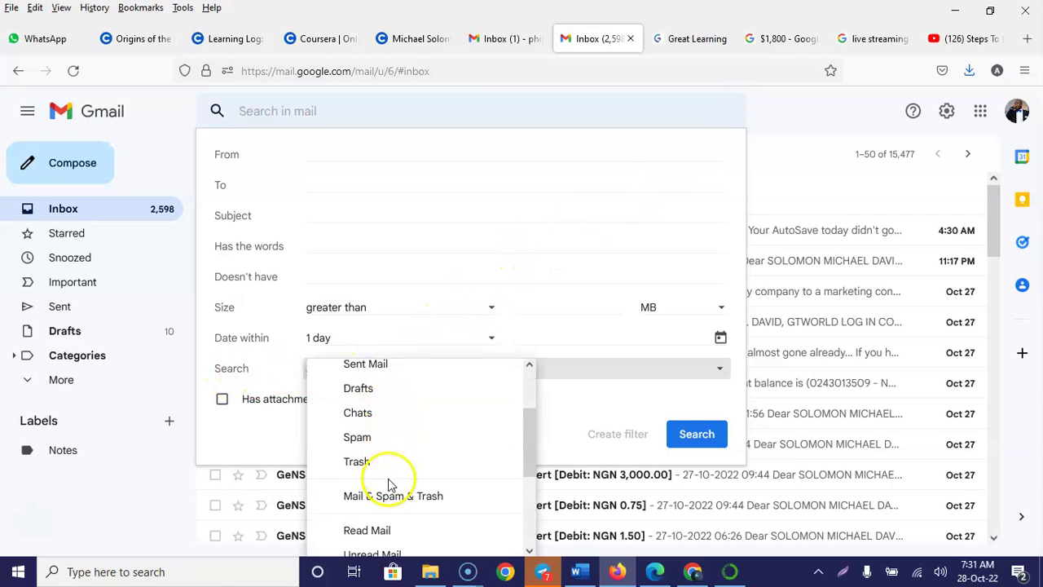
scroll(395, 428, down, 2)
click(372, 471)
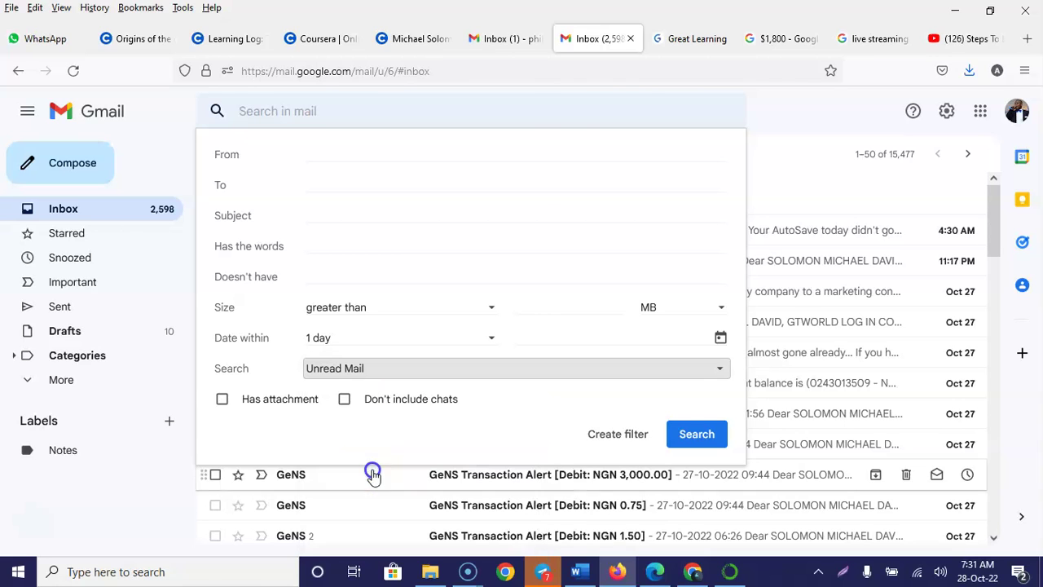
click(687, 432)
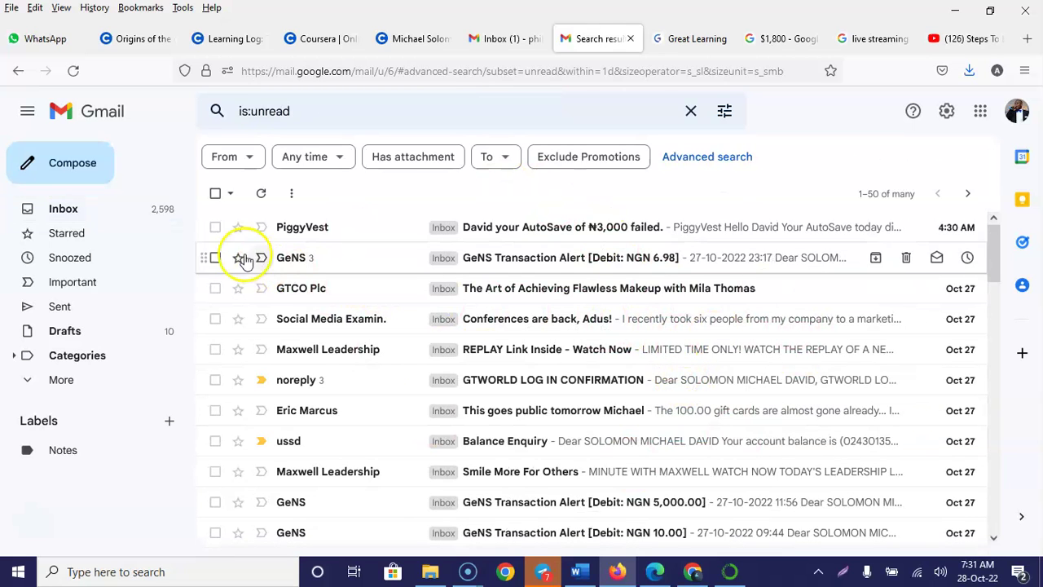
- Mark all conversations that match the unread search as read, confirm the bulk action and return to the inbox
click(215, 194)
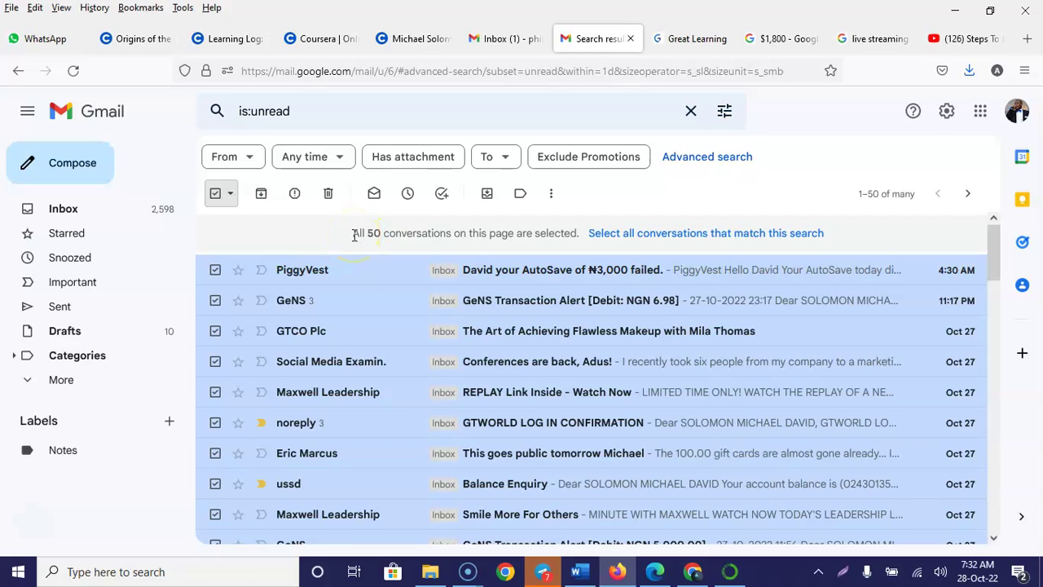
drag(353, 233, 381, 234)
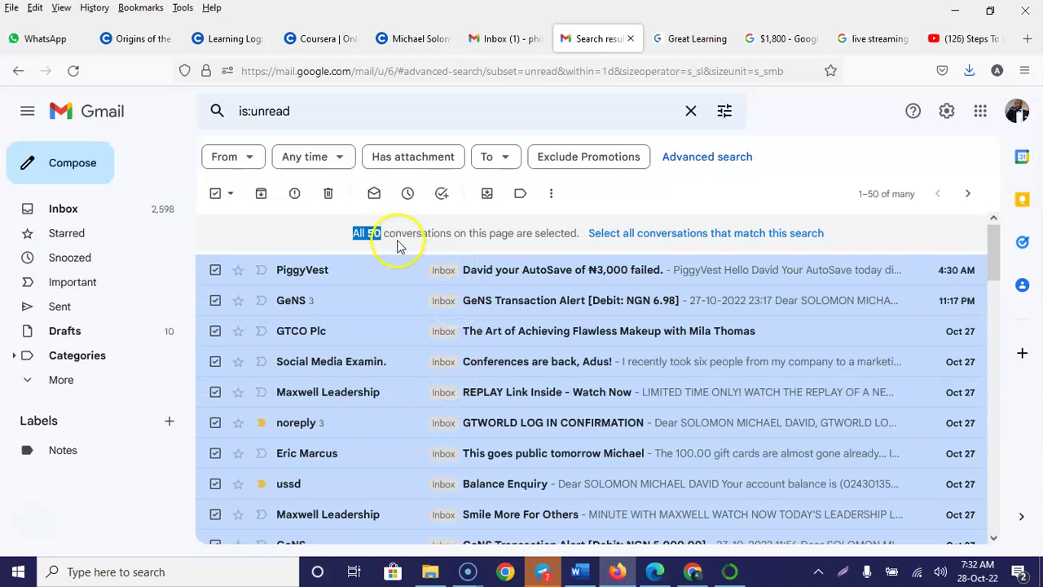
click(748, 234)
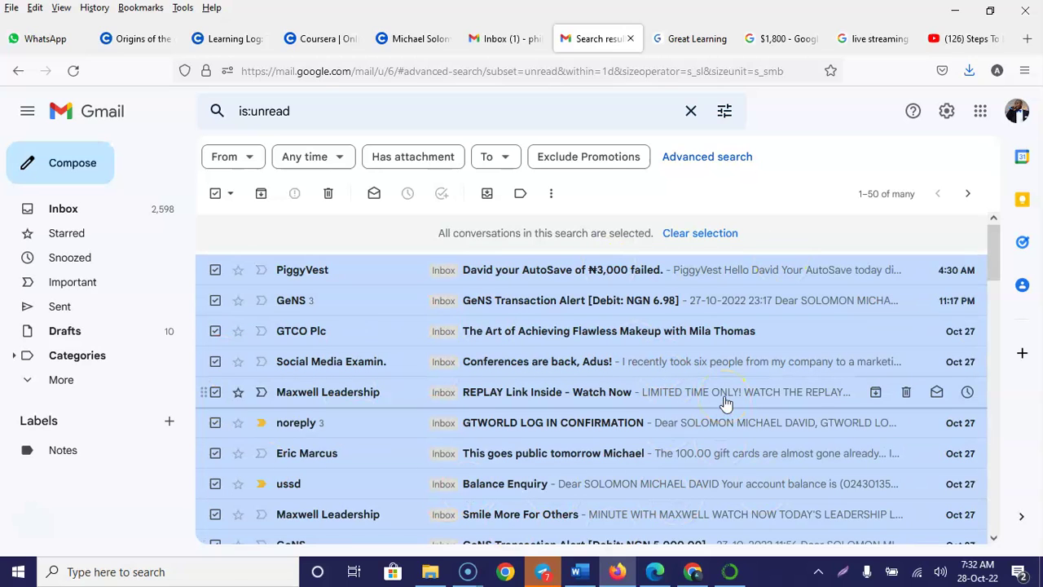
click(550, 196)
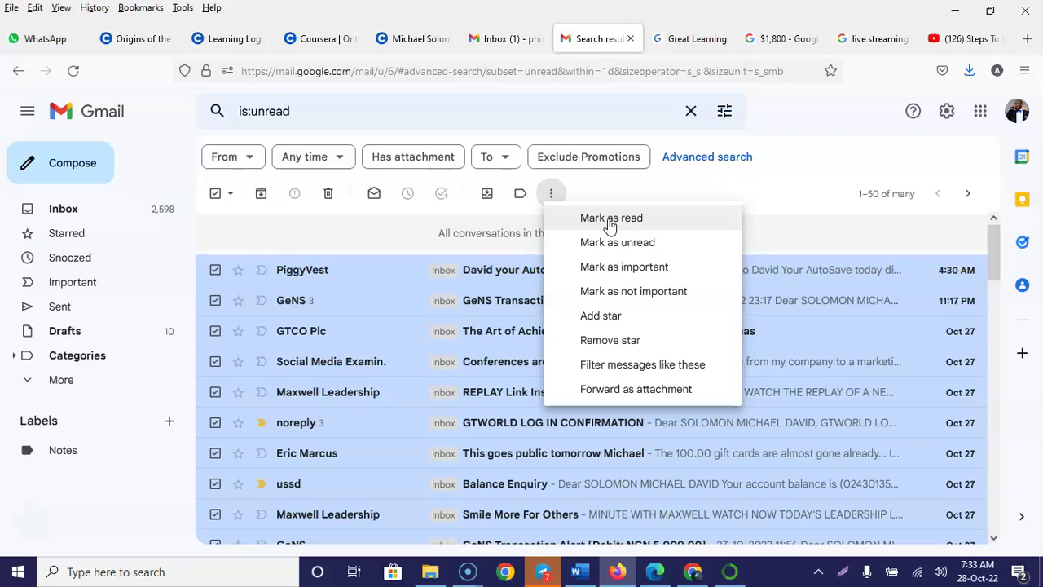
click(609, 225)
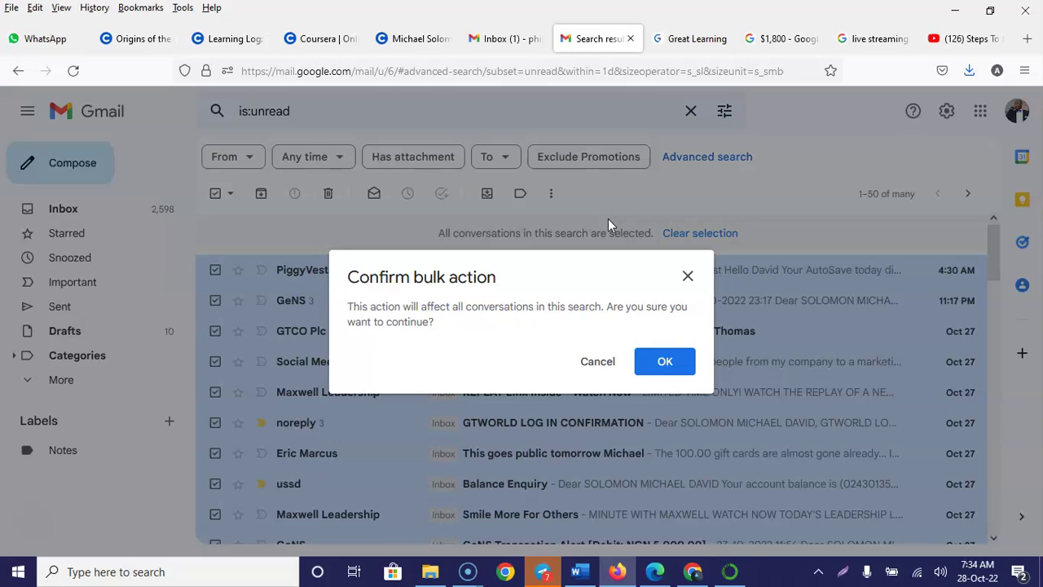
click(665, 361)
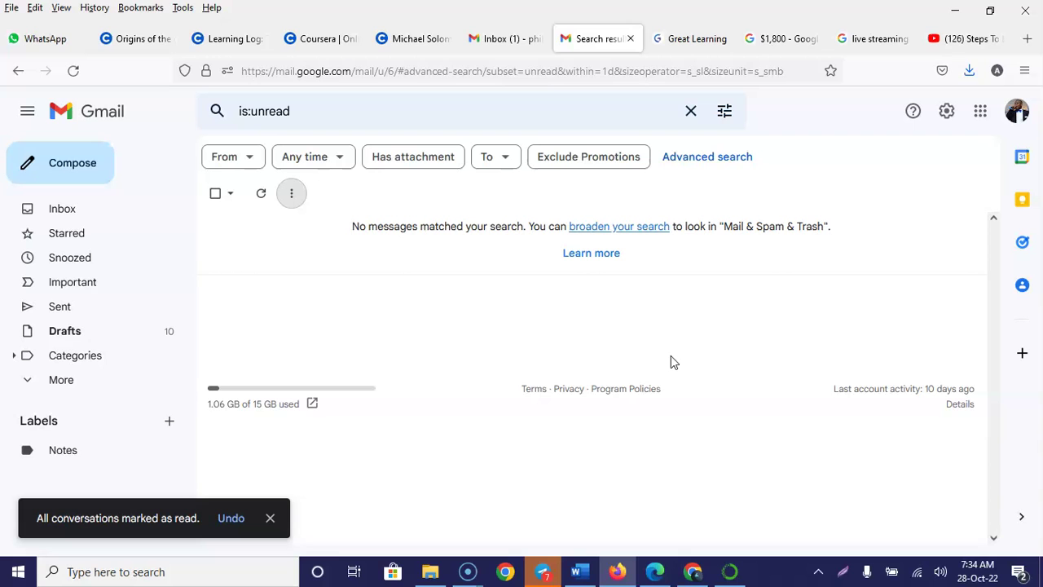
click(95, 210)
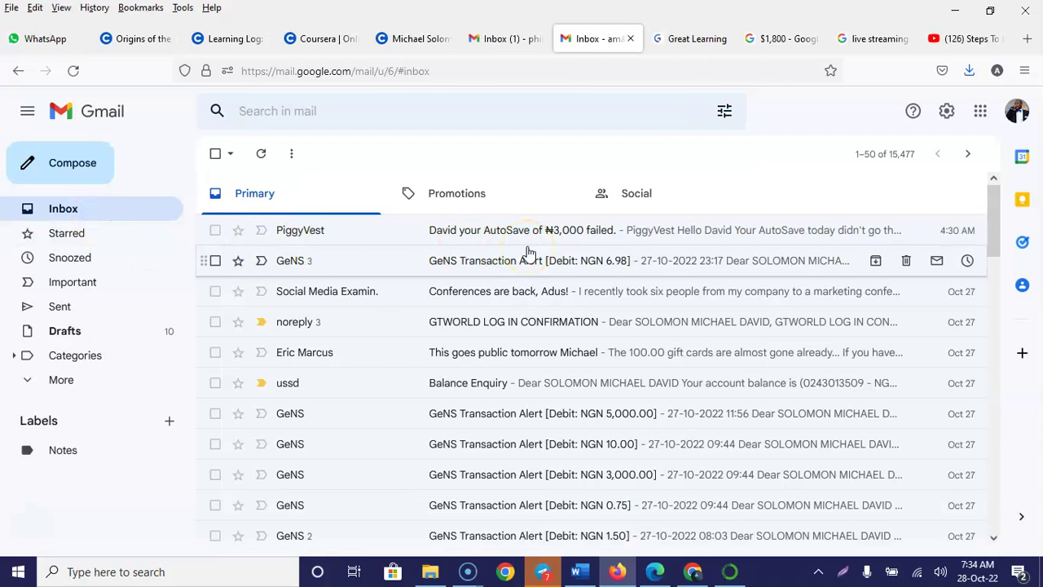
- Expand the full folder list, open the Spam folder and look through its messages
click(86, 384)
scroll(128, 333, down, 2)
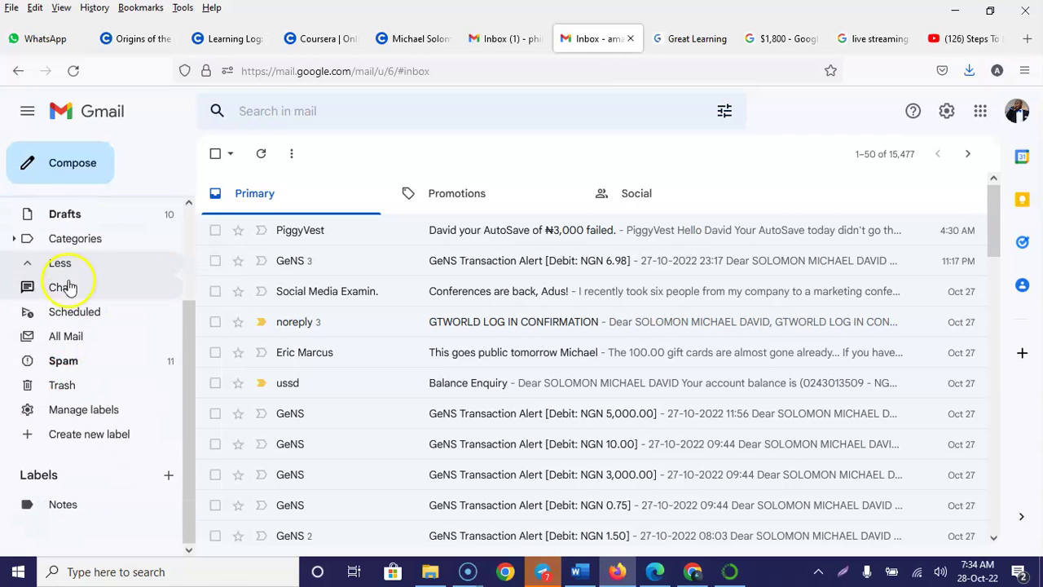
click(73, 364)
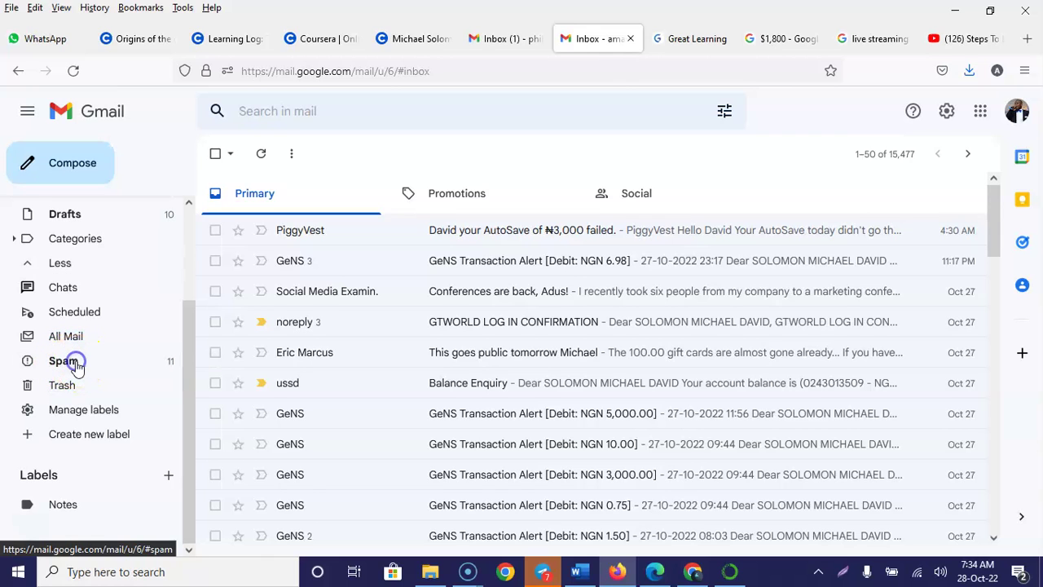
scroll(468, 296, down, 3)
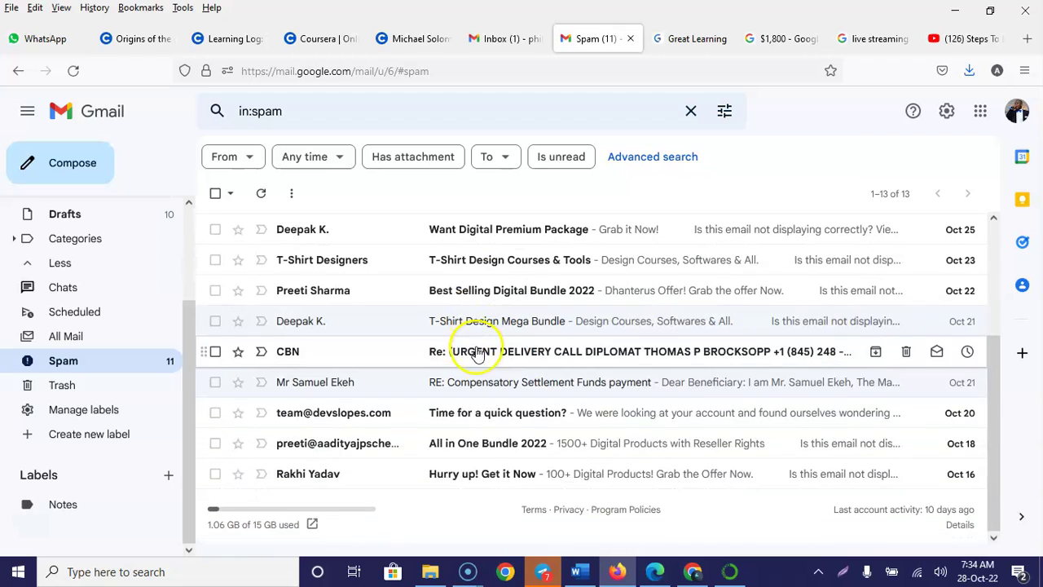
scroll(465, 344, up, 3)
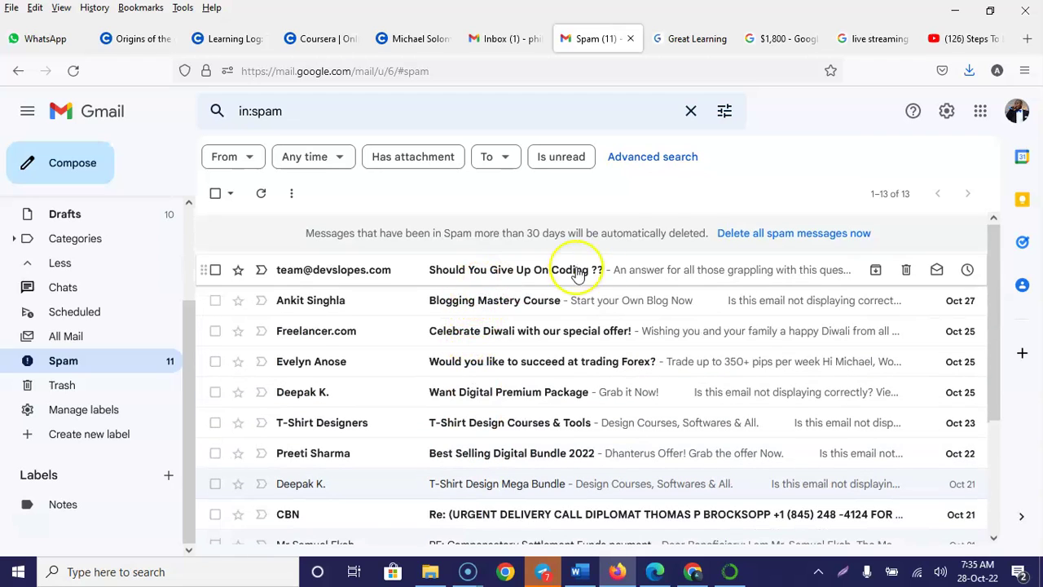
scroll(452, 231, down, 3)
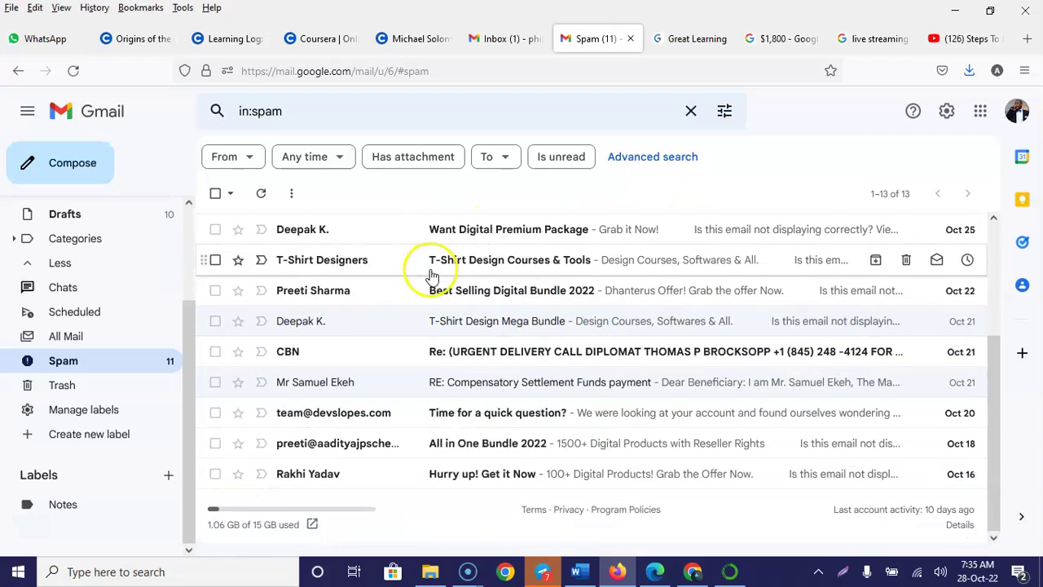
scroll(454, 414, up, 3)
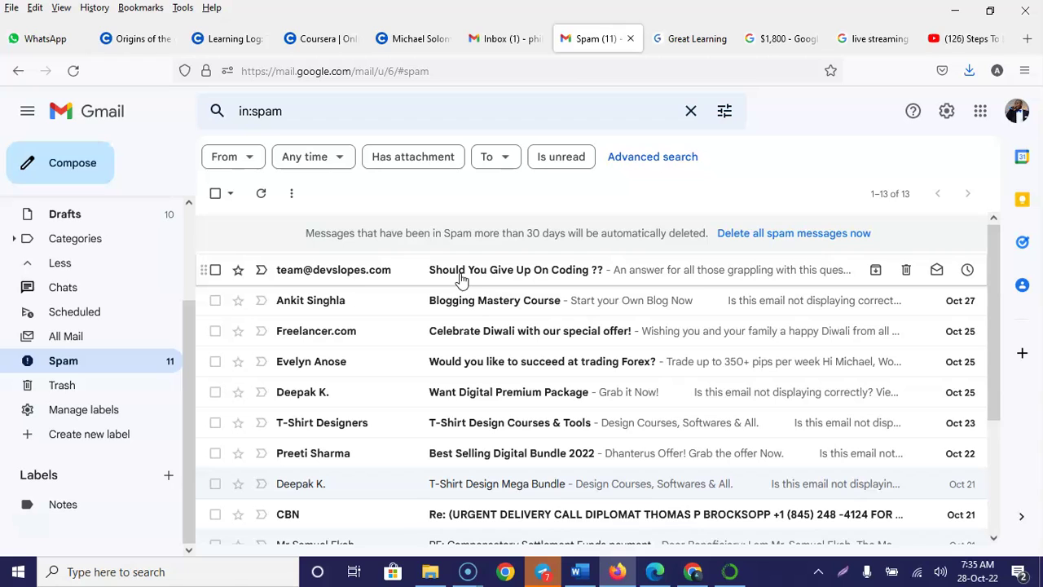
- Clear the spam search, show the advanced search options and try to create a filter without any criteria
click(691, 111)
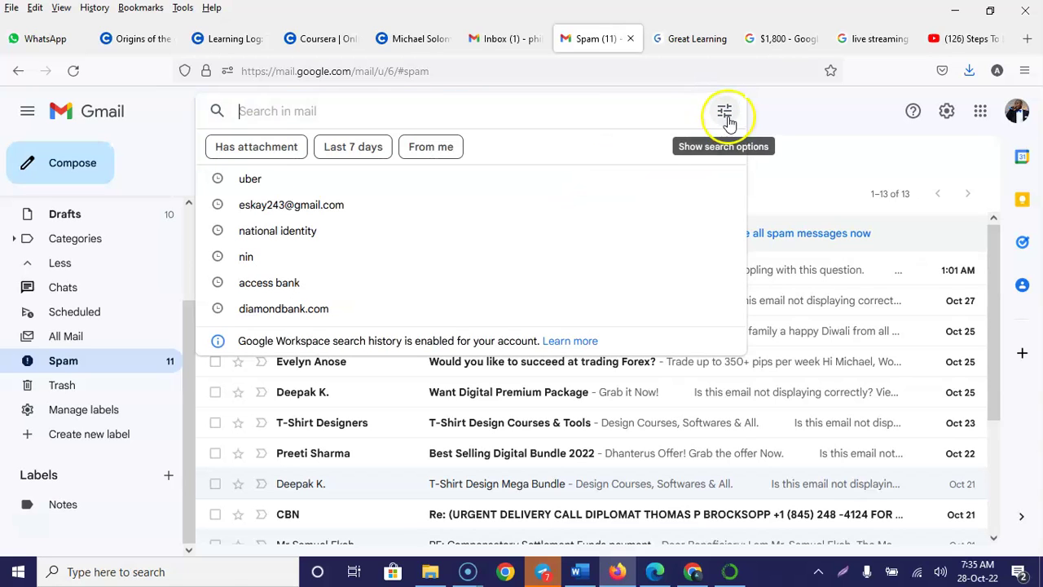
click(725, 111)
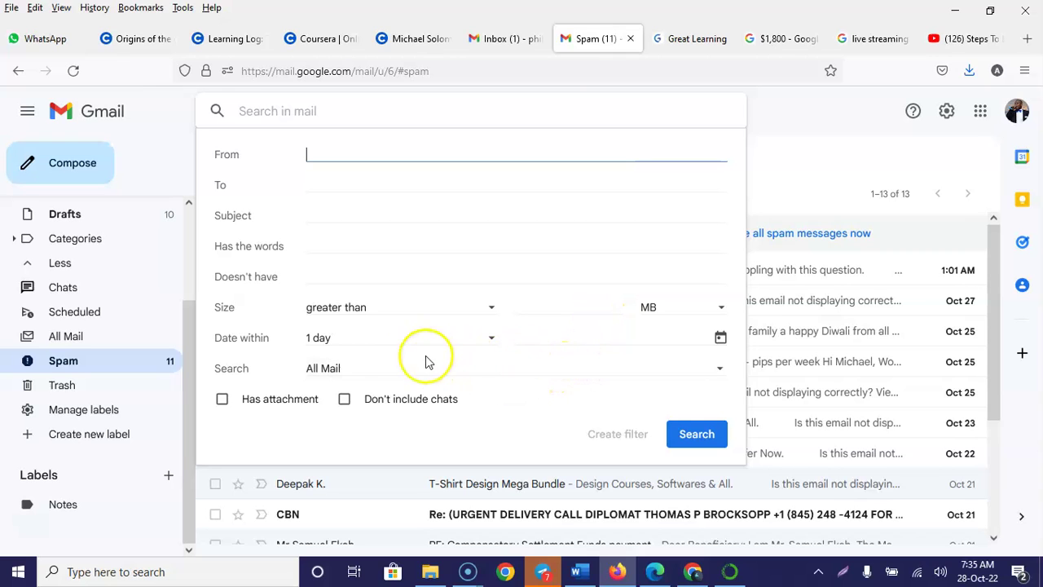
click(604, 435)
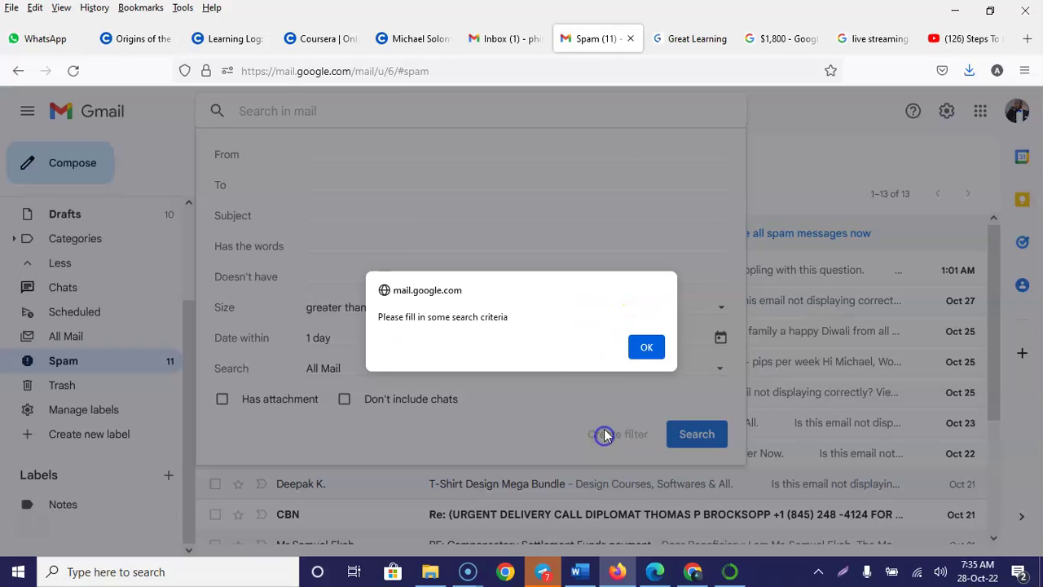
click(643, 347)
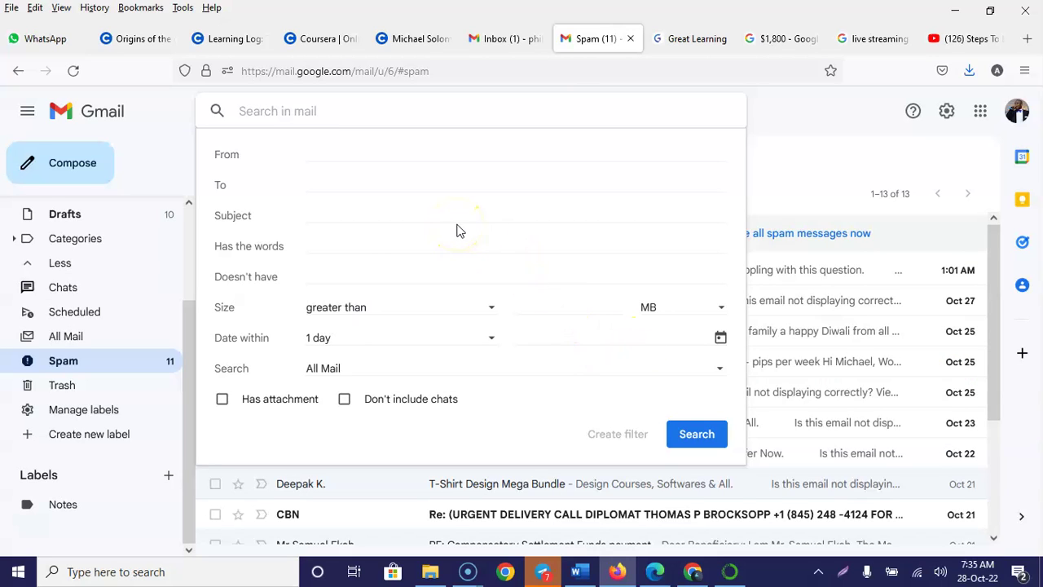
- Enter "Subscriber" as the subject criterion for the mail filter
click(419, 217)
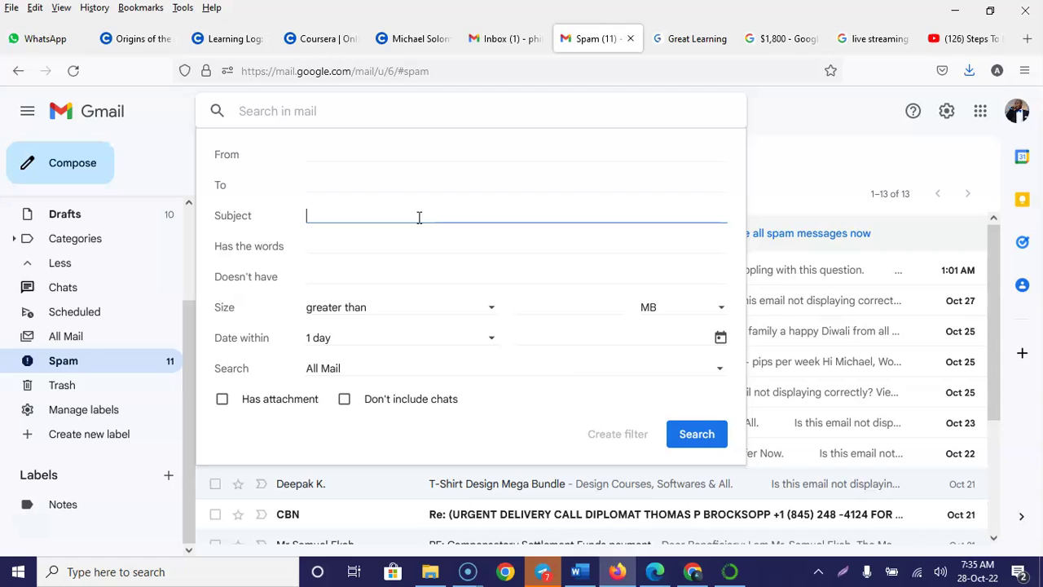
text(Sub)
text(scriber)
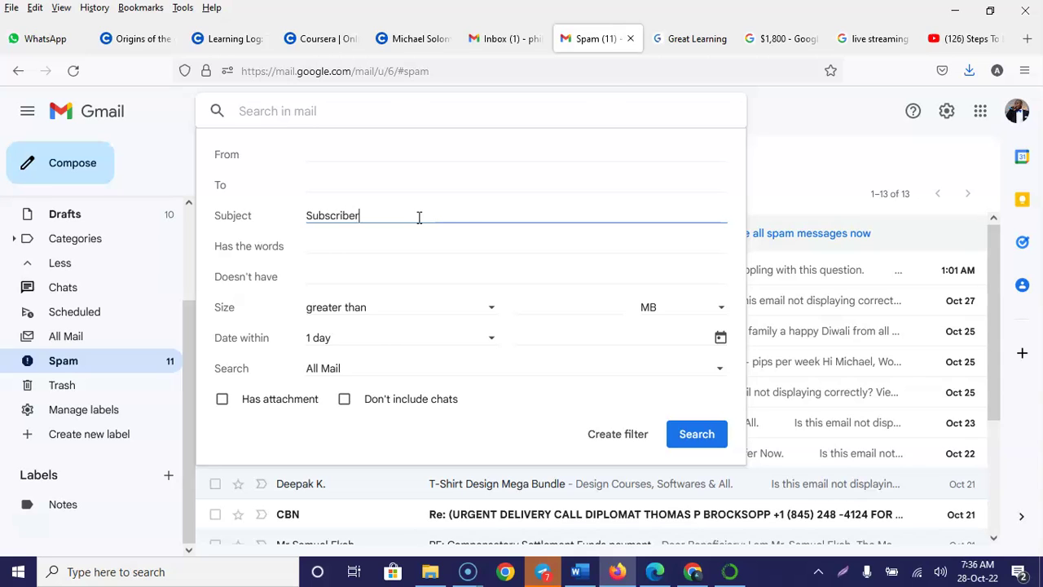
- Continue to the actions of the "Subscriber" subject filter and set it to mark matching messages as read and delete them
click(608, 444)
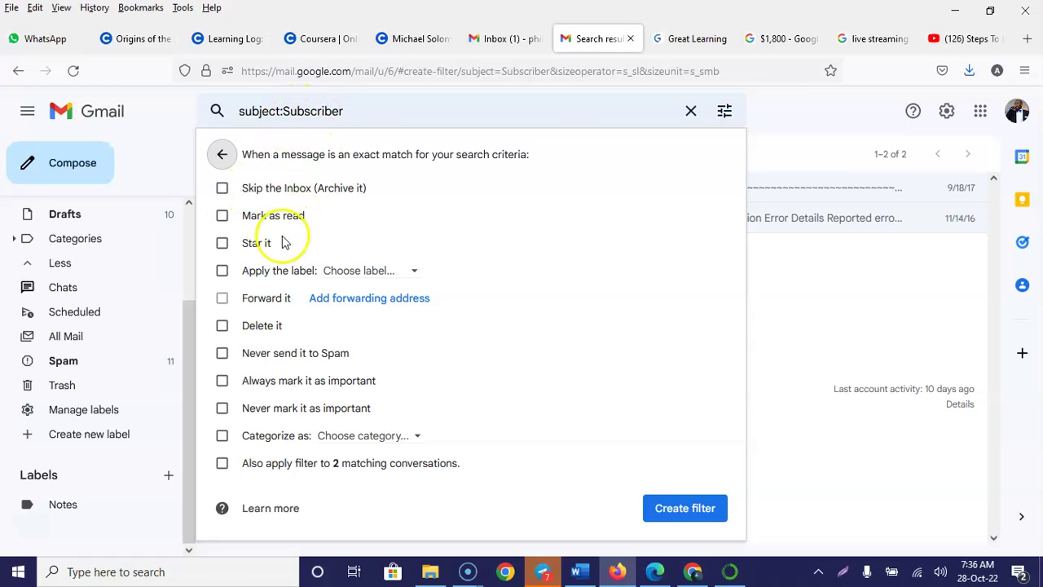
click(221, 216)
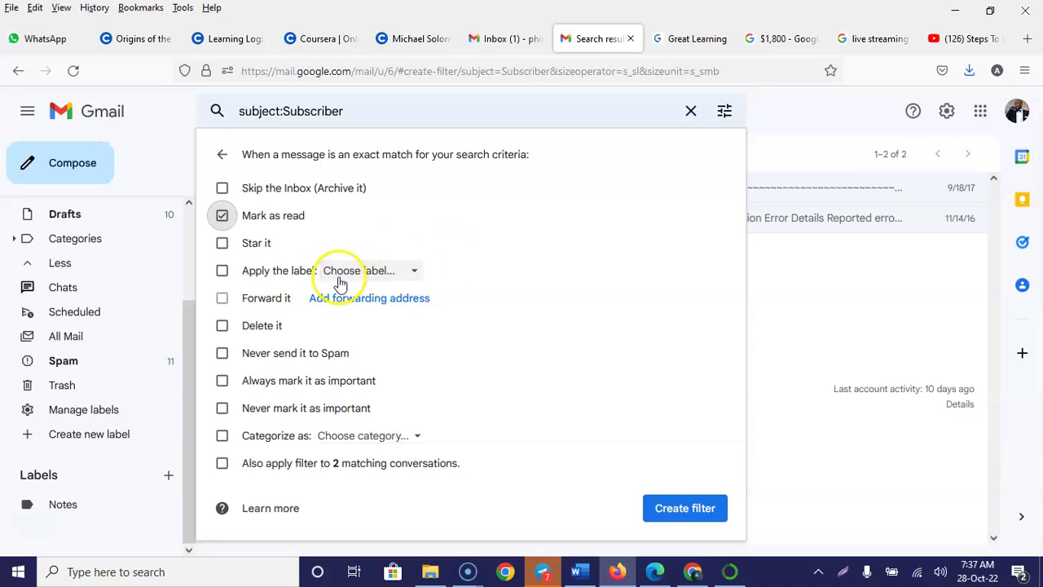
click(387, 274)
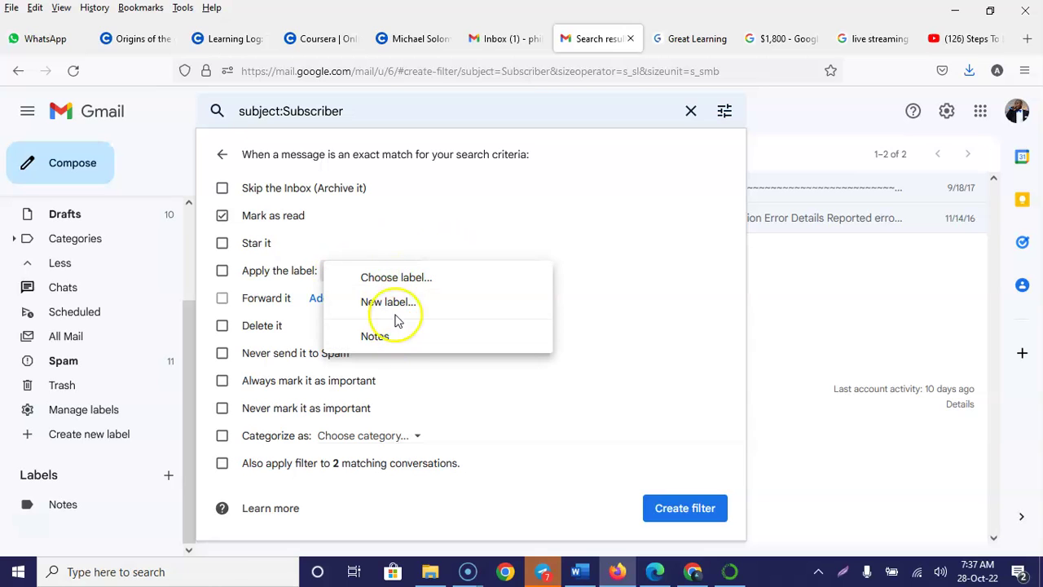
click(430, 279)
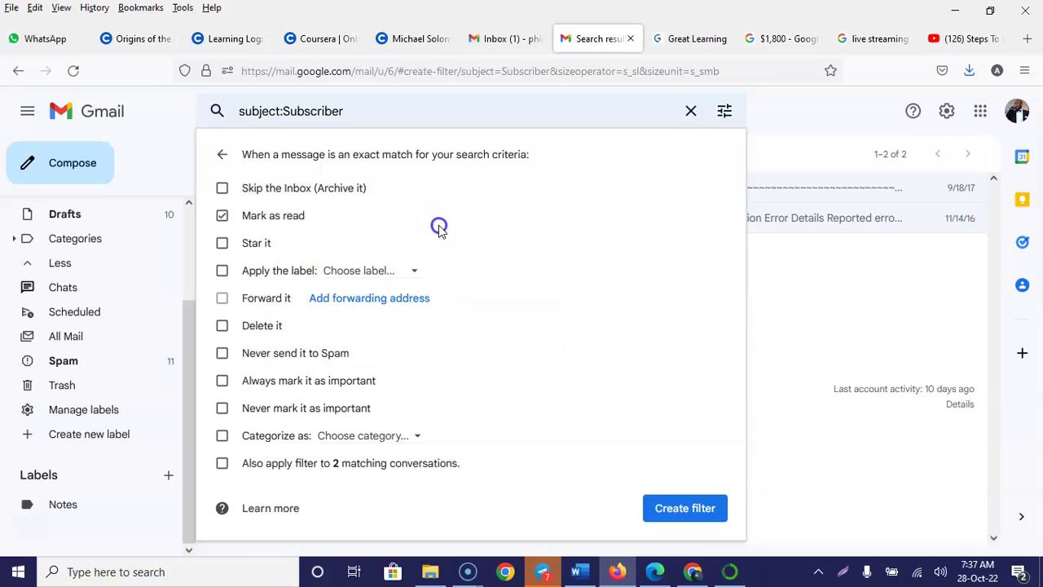
click(249, 330)
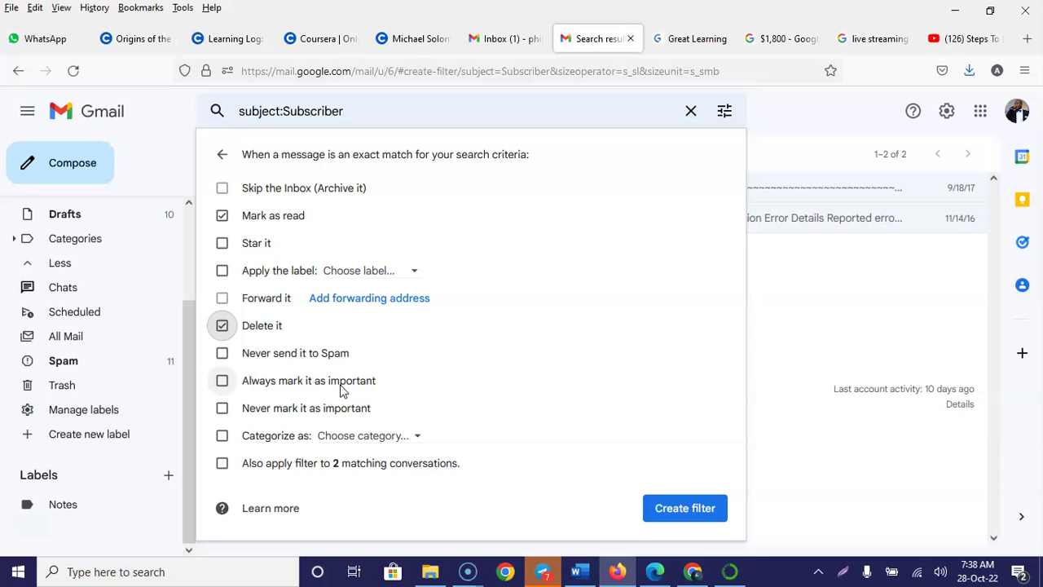
- Look through the categories the filter can assign, leaving the category unchosen
click(405, 434)
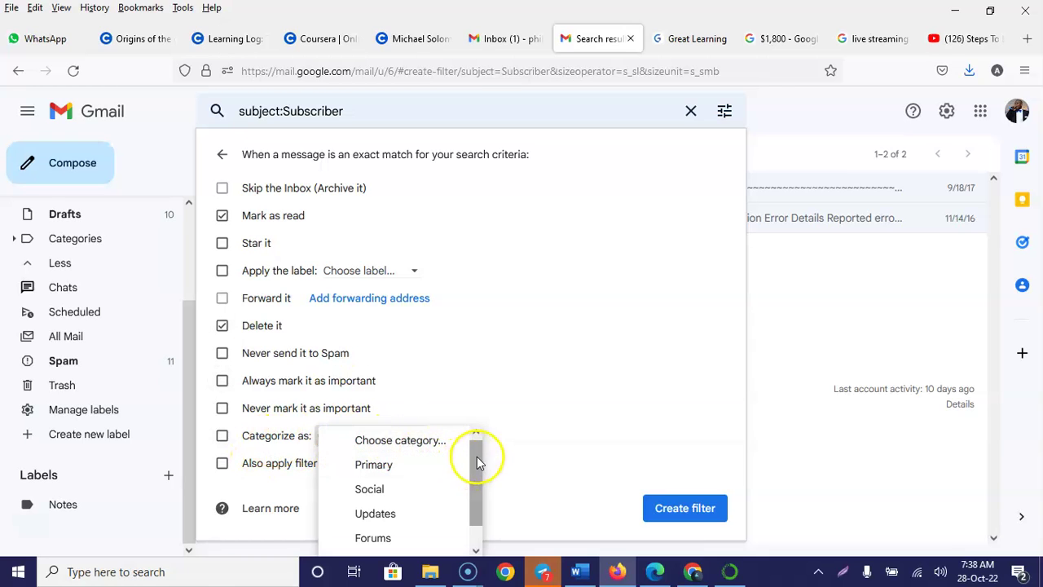
drag(478, 458, 481, 483)
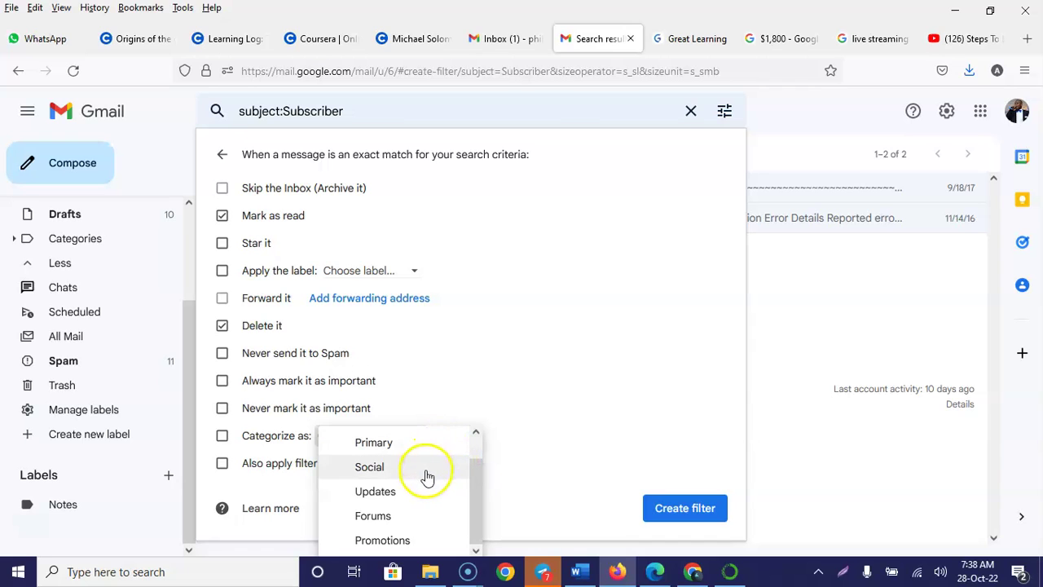
click(477, 514)
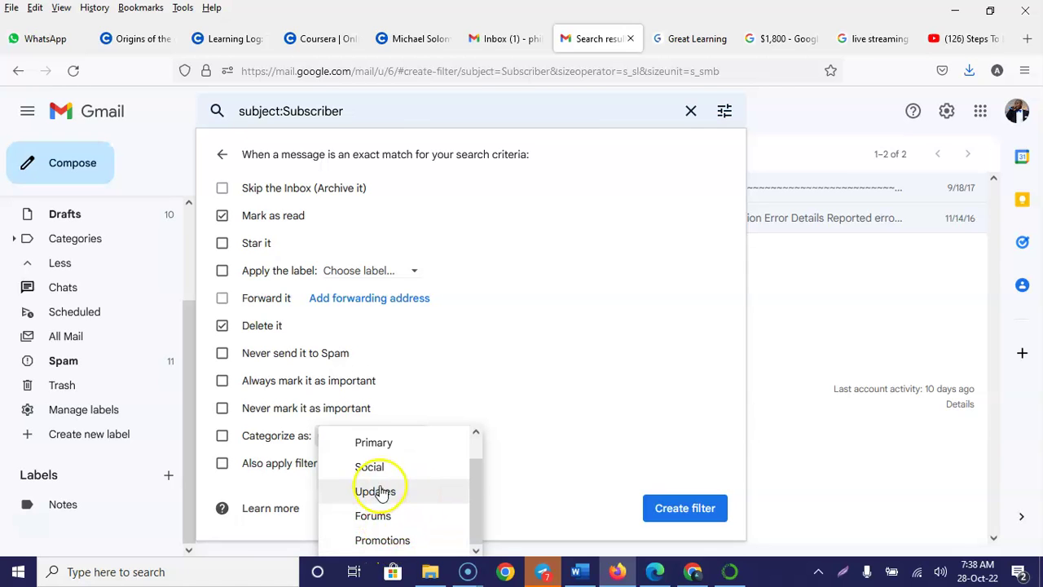
drag(476, 507, 476, 439)
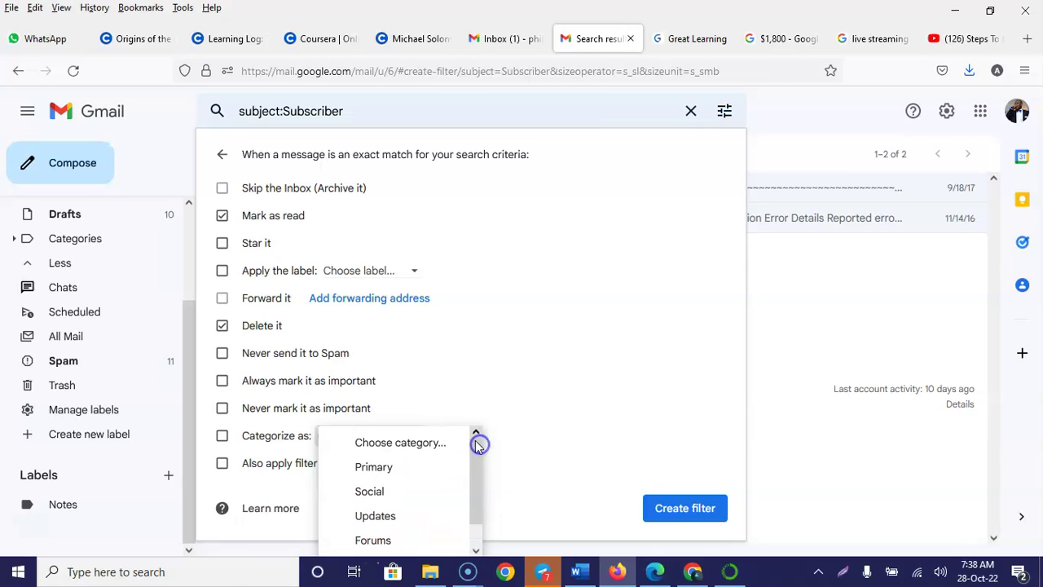
click(401, 442)
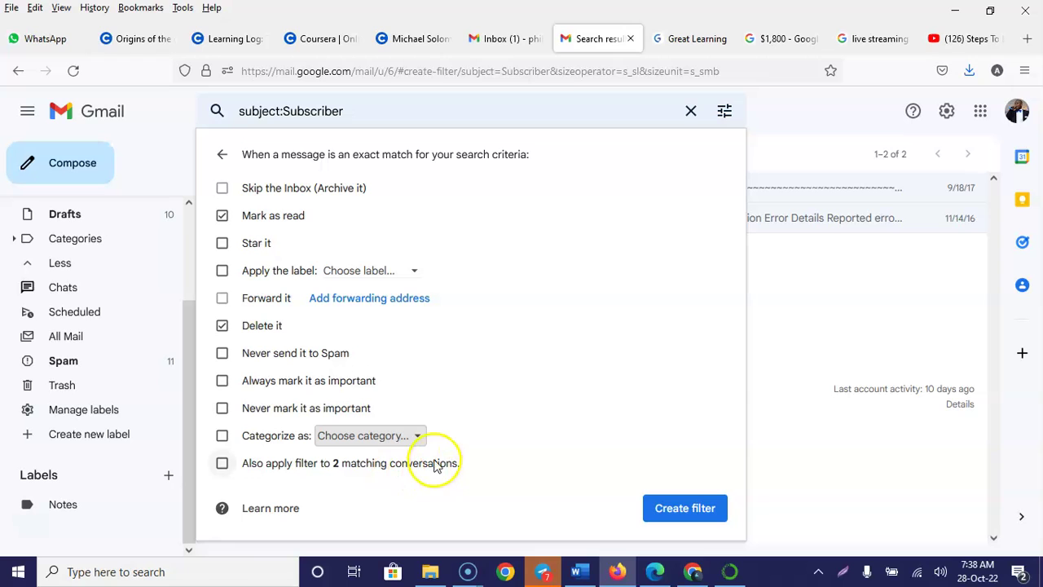
- Create a new label named "Subscriber", not nested under another label, for the filter to apply
click(380, 277)
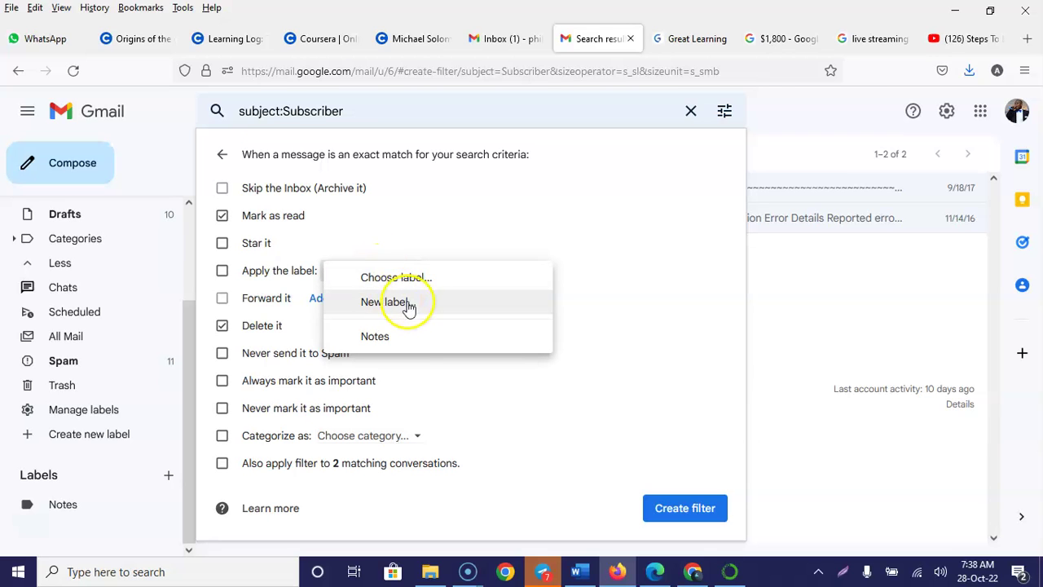
click(389, 302)
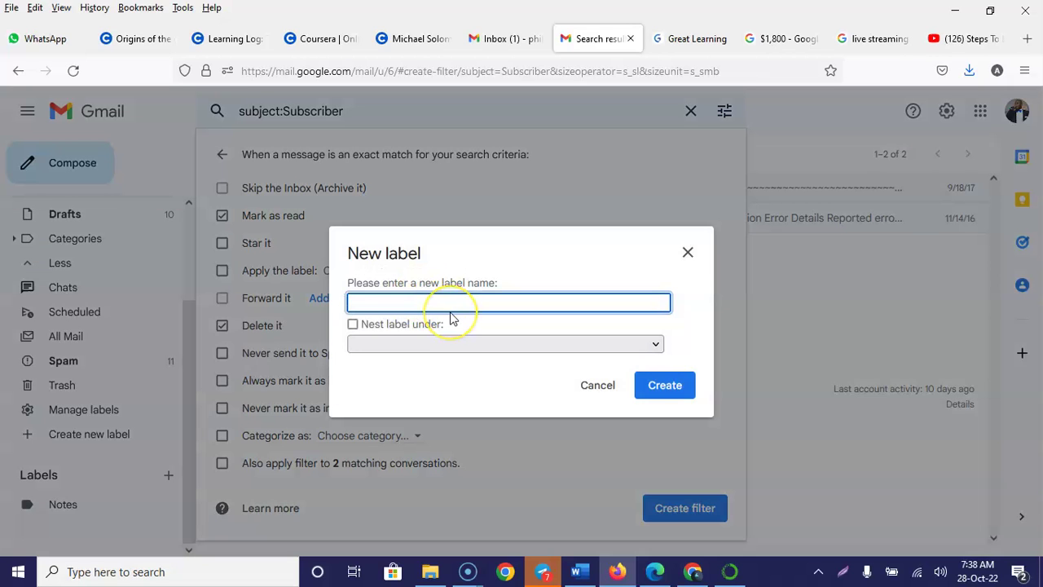
text(Subscriber)
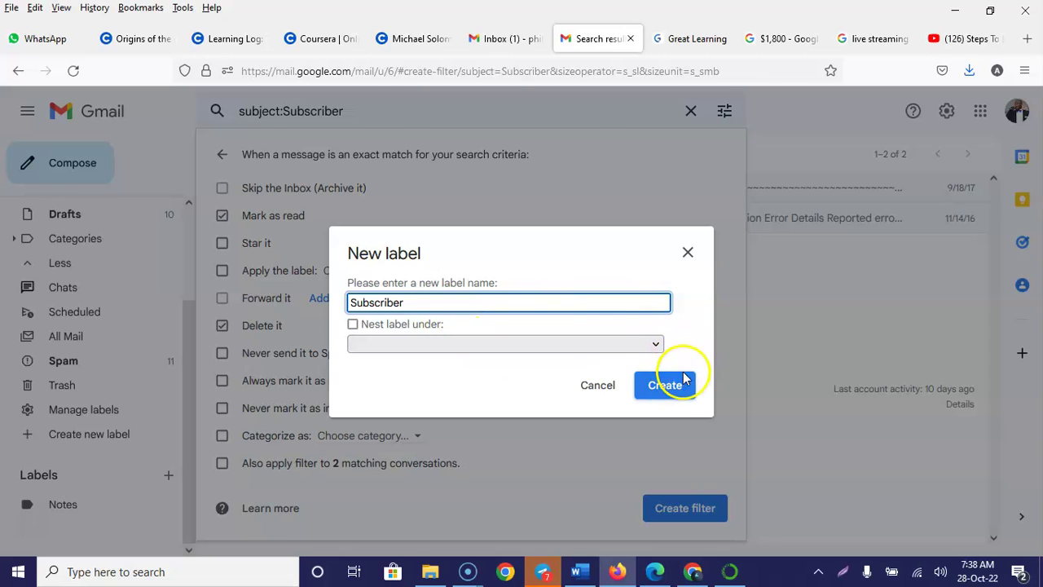
click(656, 347)
click(657, 347)
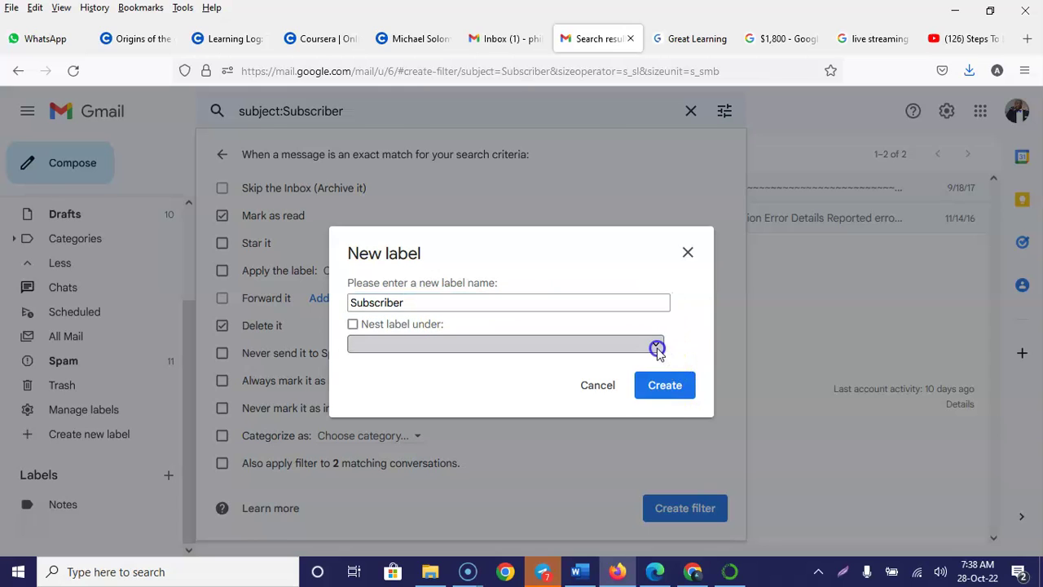
click(665, 379)
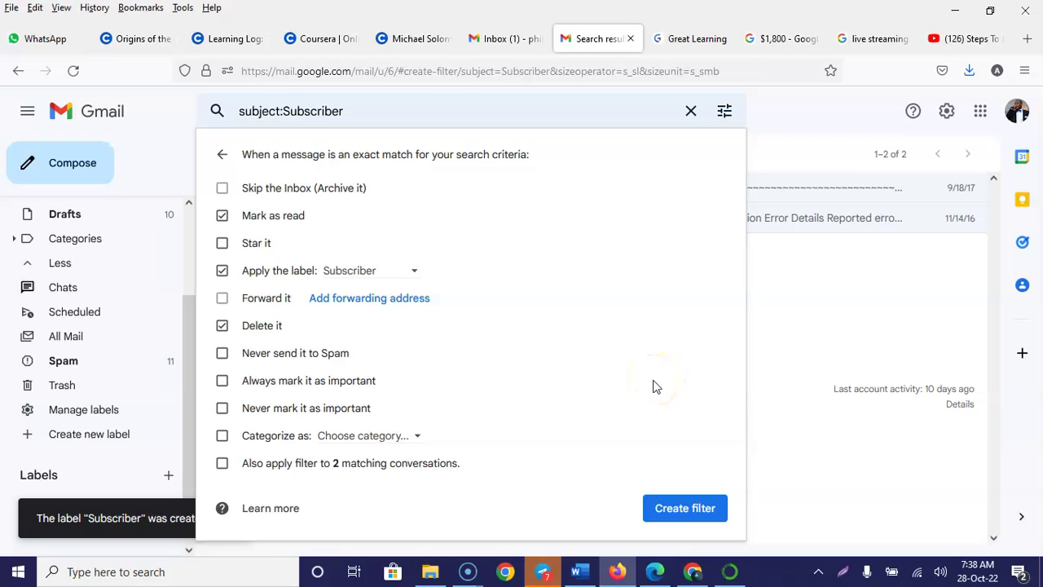
- Create the filter with the chosen actions, accept the confirmation and dismiss the notification
click(686, 508)
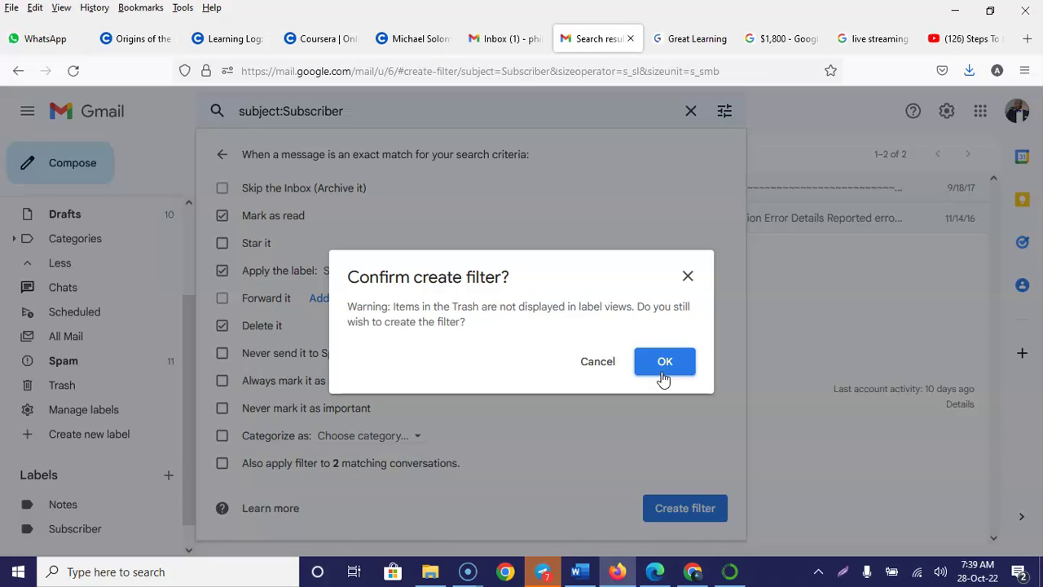
click(663, 368)
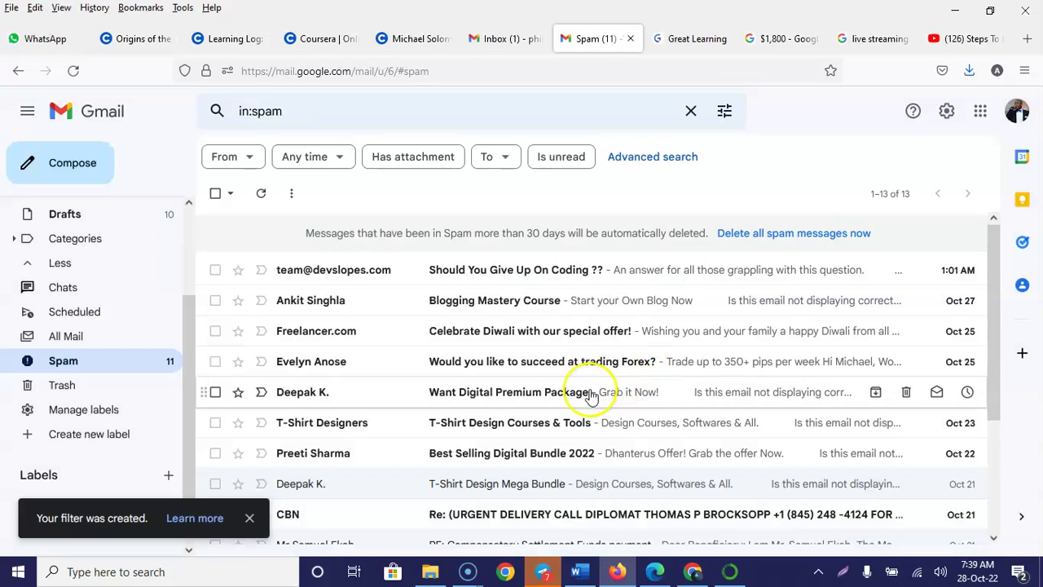
scroll(114, 391, down, 1)
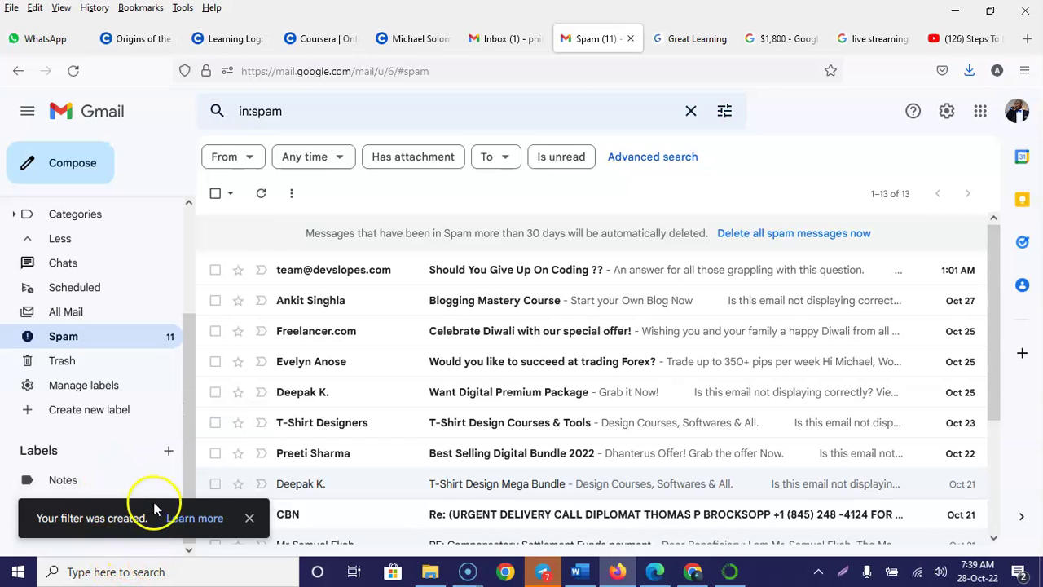
click(249, 517)
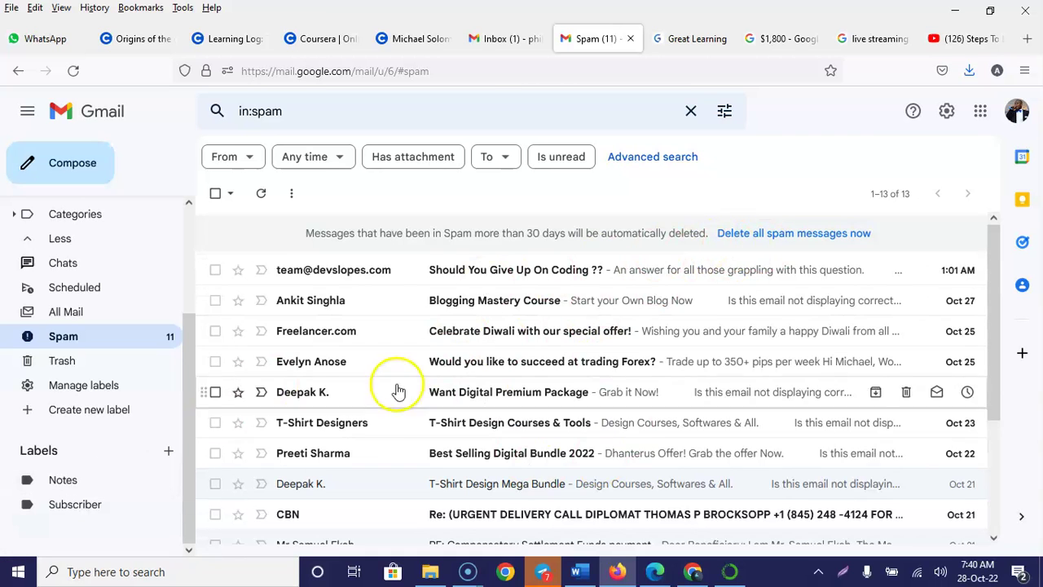
- Select all messages in the Spam folder and delete all spam messages, confirming the deletion
scroll(403, 302, down, 3)
scroll(407, 330, up, 3)
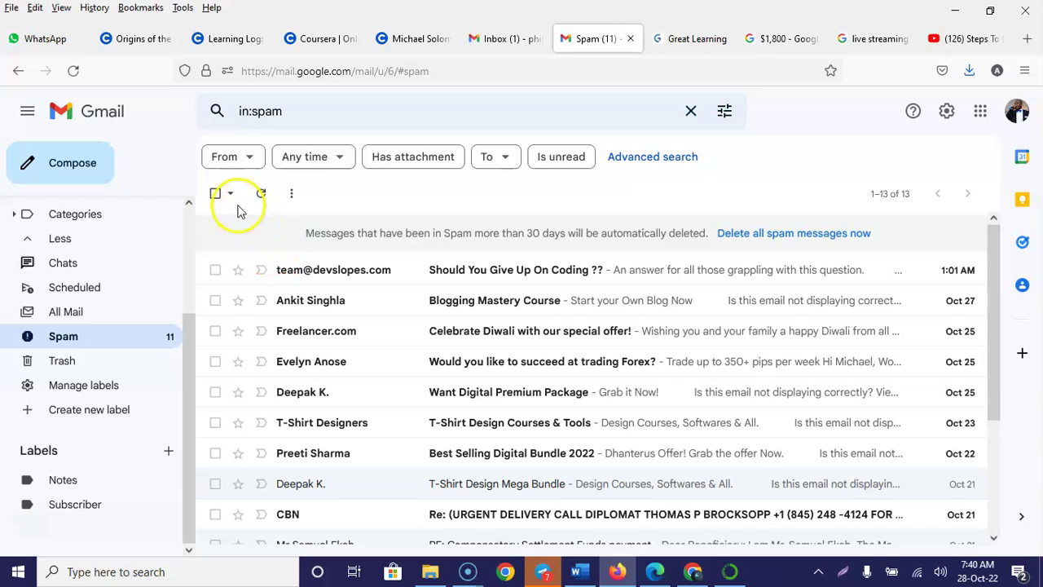
click(216, 194)
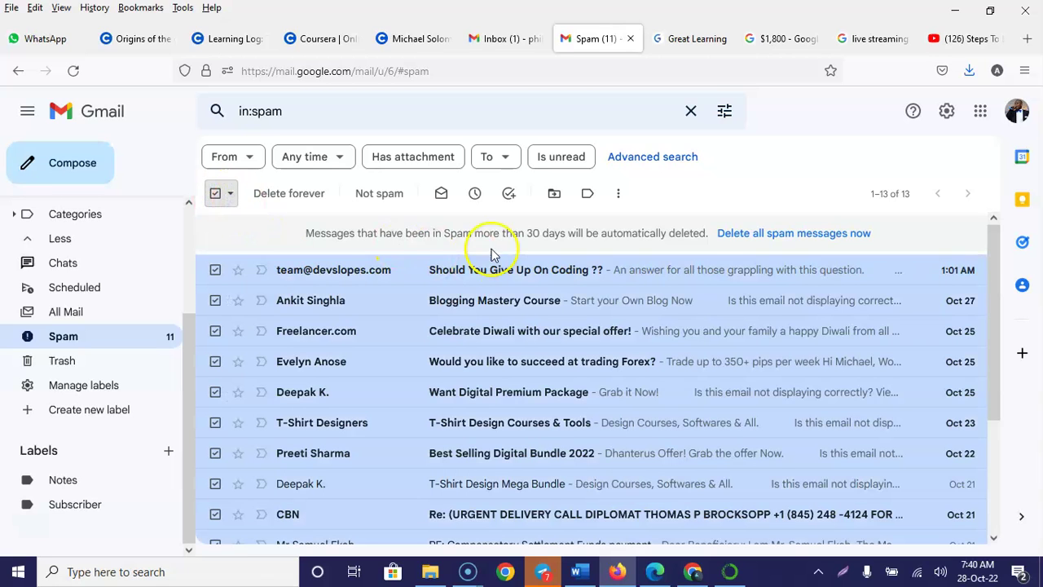
click(215, 194)
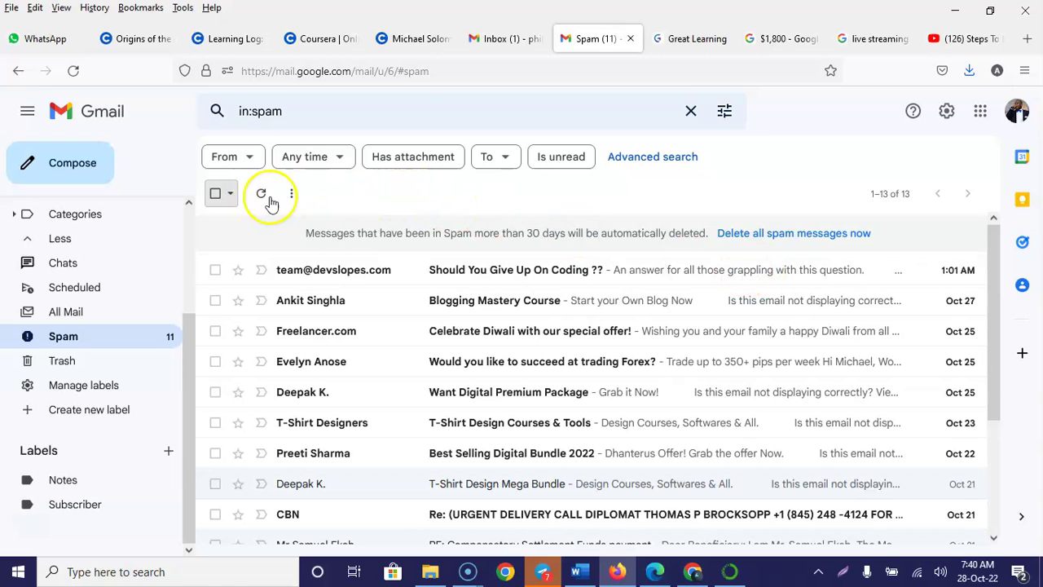
click(215, 195)
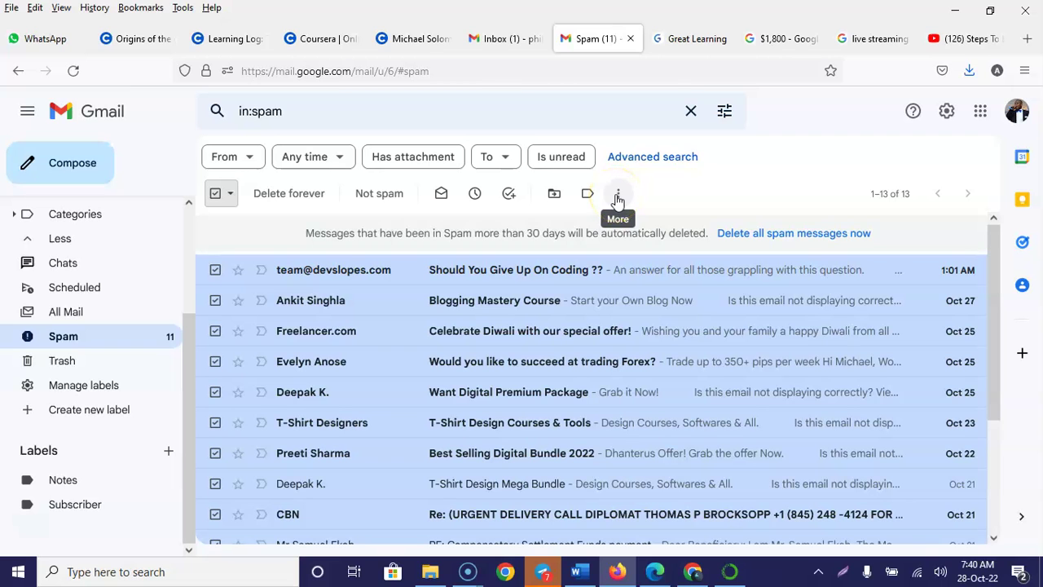
click(792, 233)
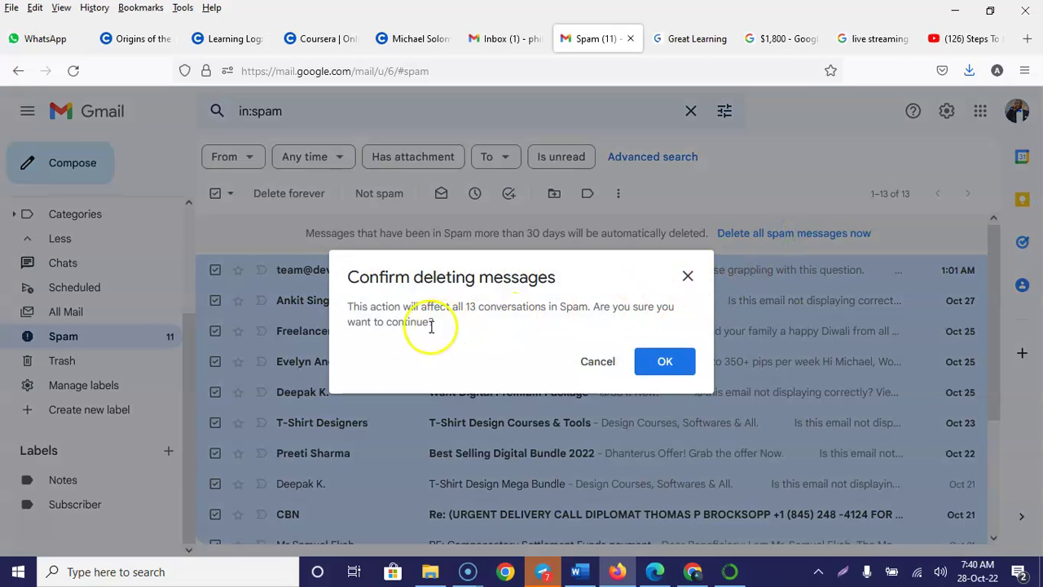
click(664, 361)
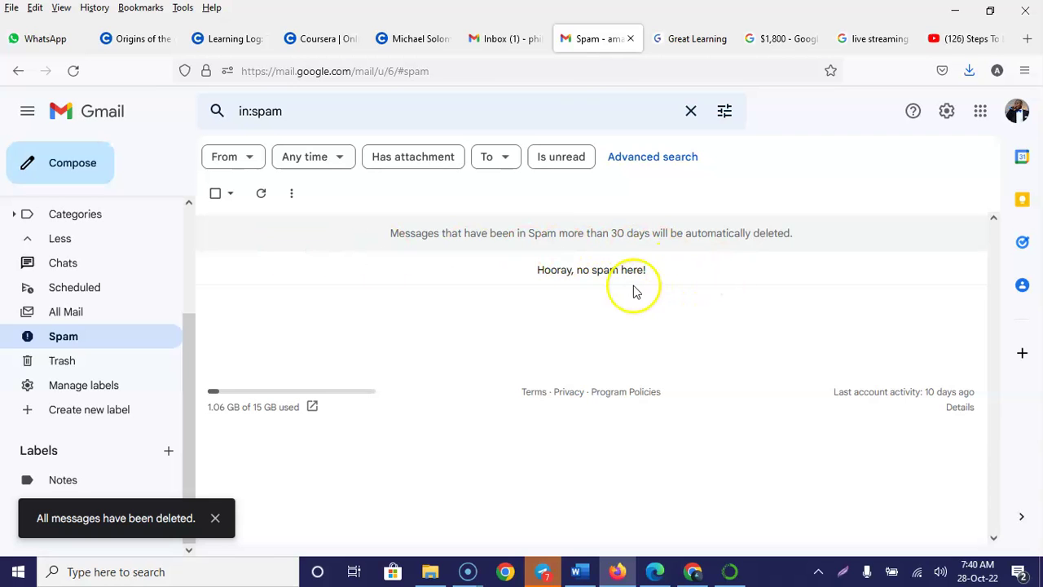
- Open the inbox, select all conversations on the first page and mark them as read
scroll(86, 262, up, 2)
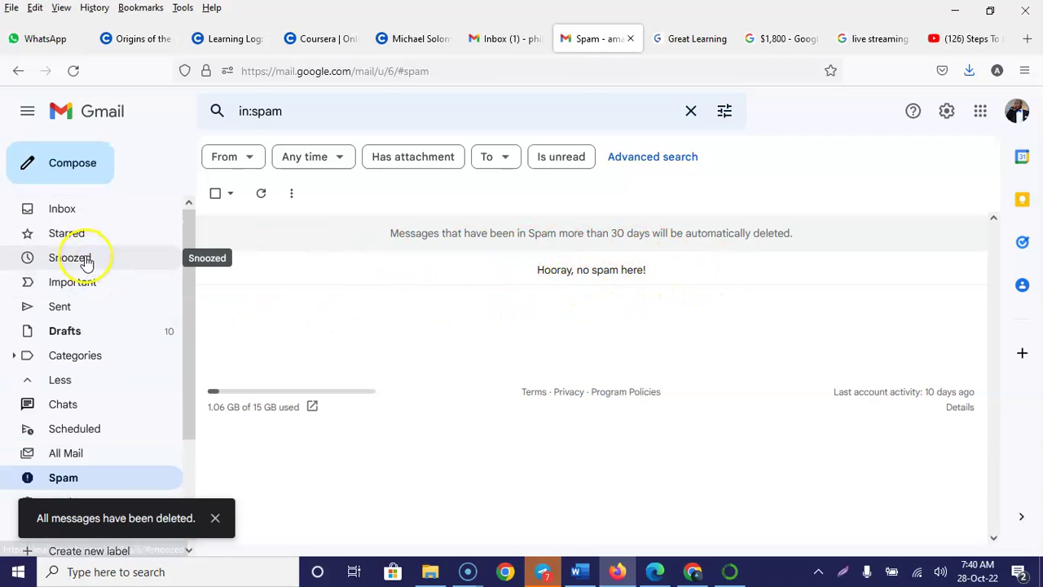
click(65, 208)
scroll(660, 310, down, 5)
scroll(656, 302, up, 1)
scroll(647, 294, down, 3)
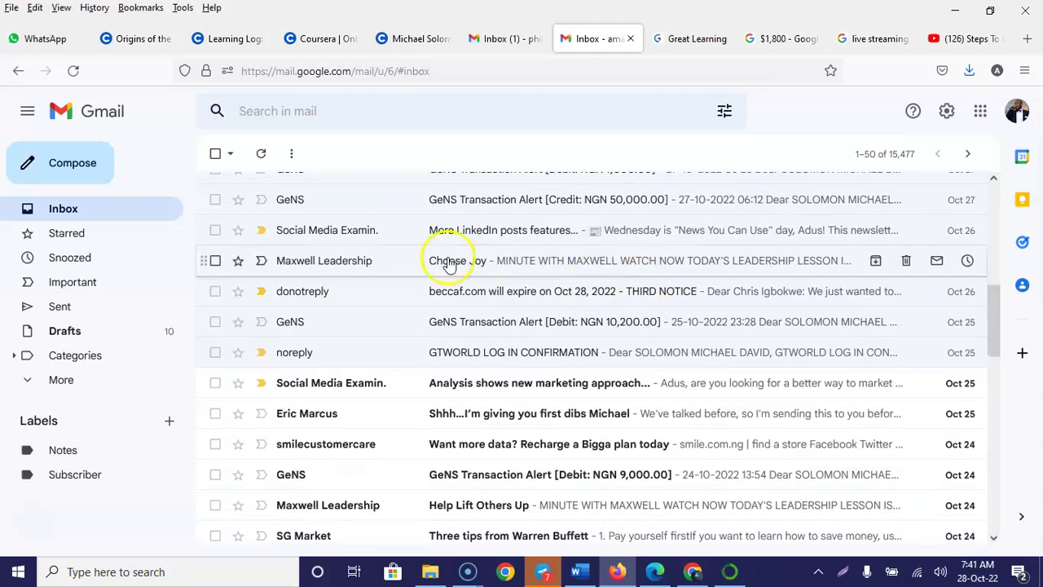
click(216, 154)
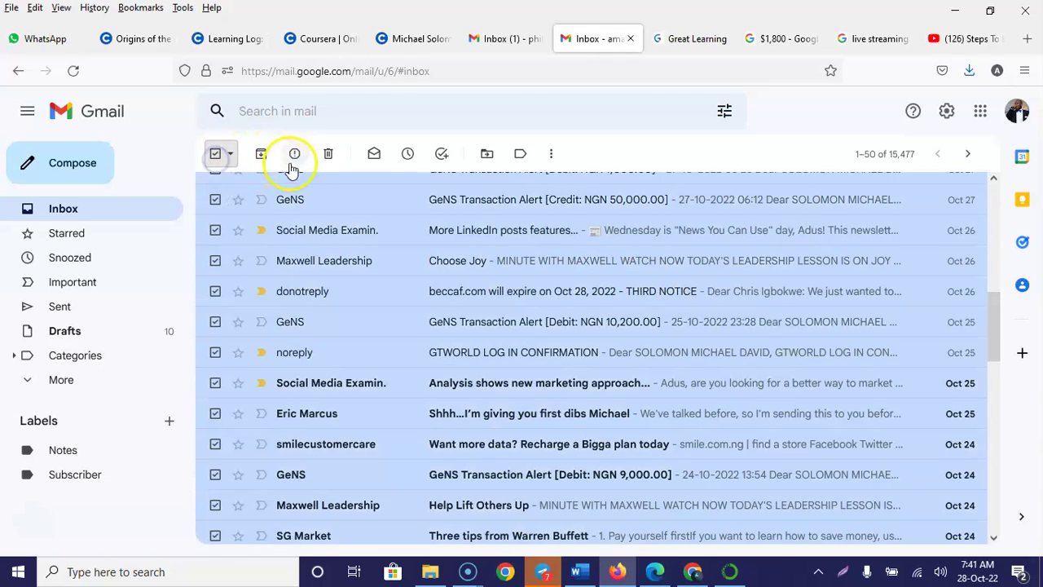
click(551, 154)
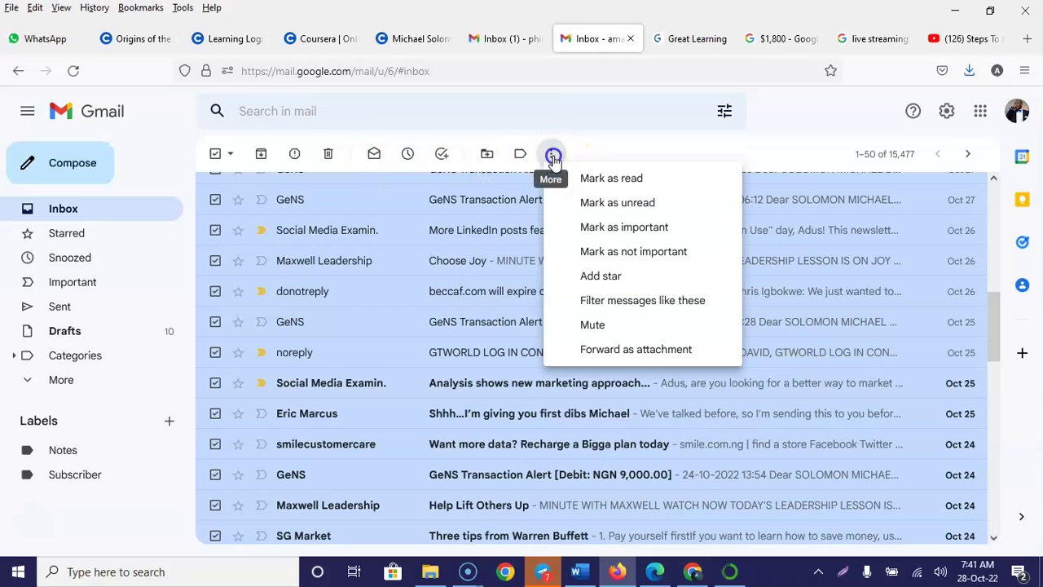
click(583, 177)
- Check the read status of the inbox conversations and reopen the inbox to clear the selection
scroll(562, 269, down, 10)
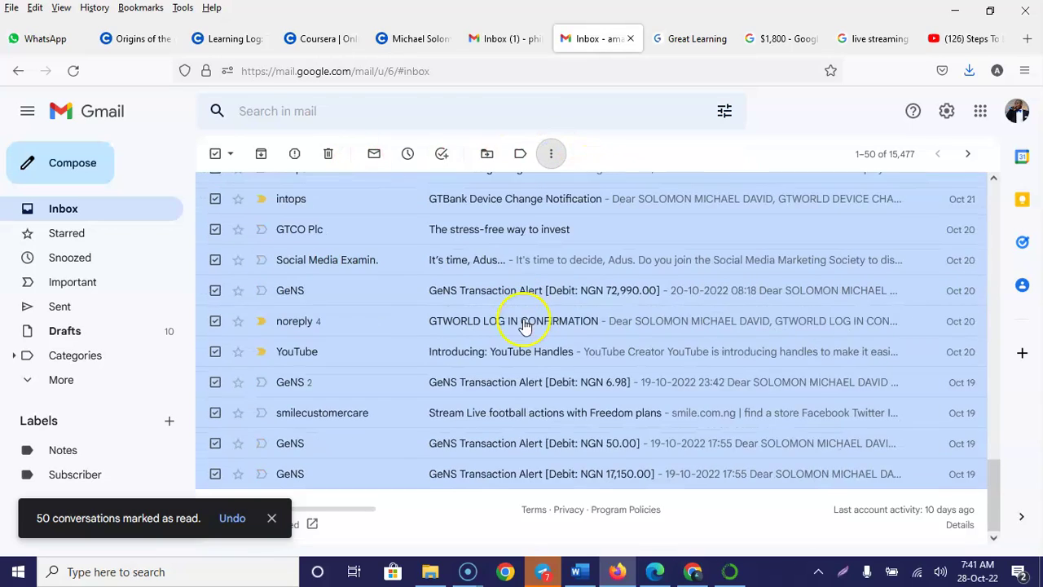
scroll(563, 319, up, 5)
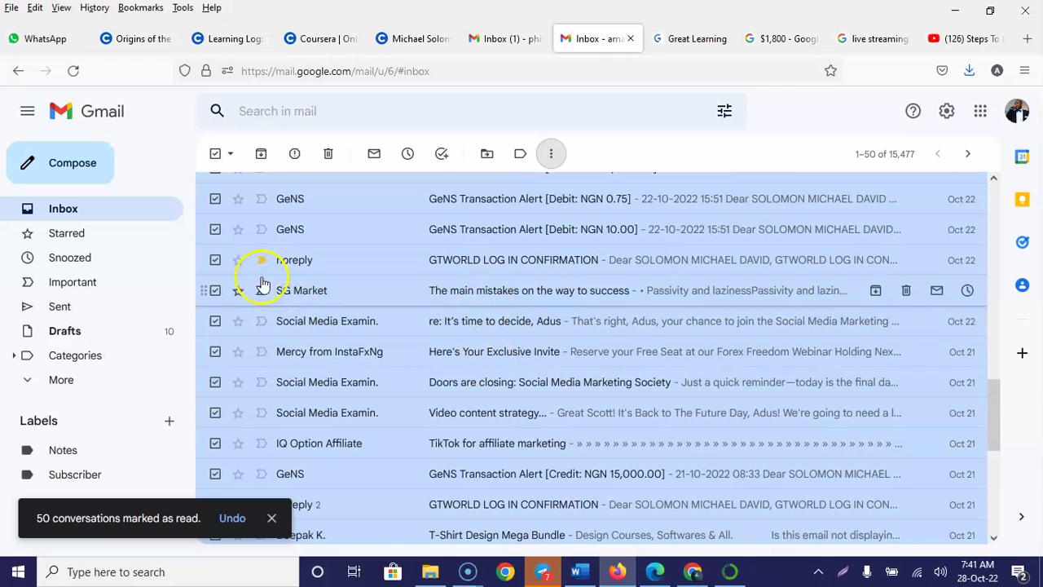
scroll(244, 269, up, 5)
click(98, 211)
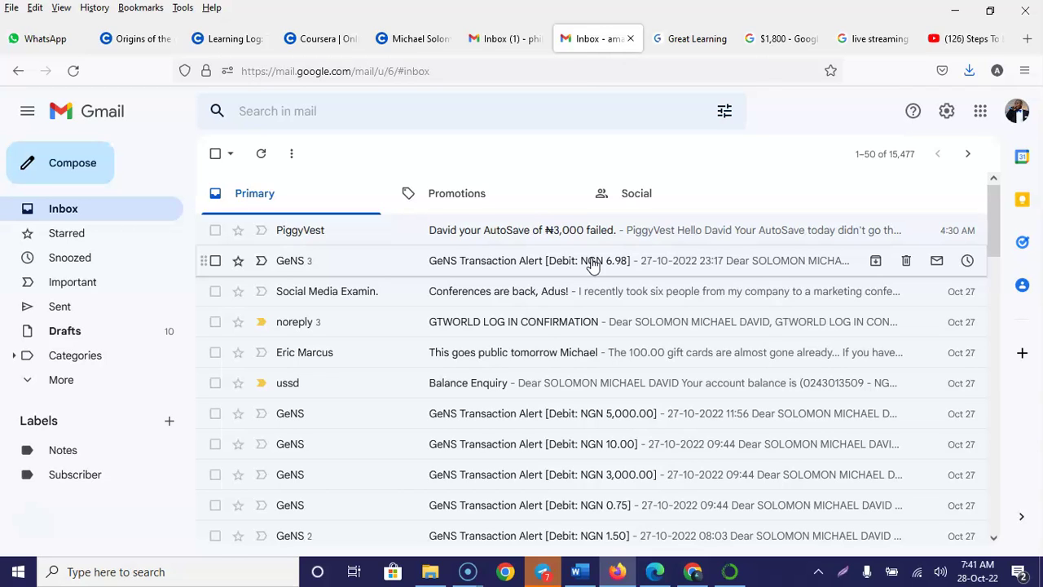
scroll(484, 400, down, 4)
scroll(484, 396, up, 4)
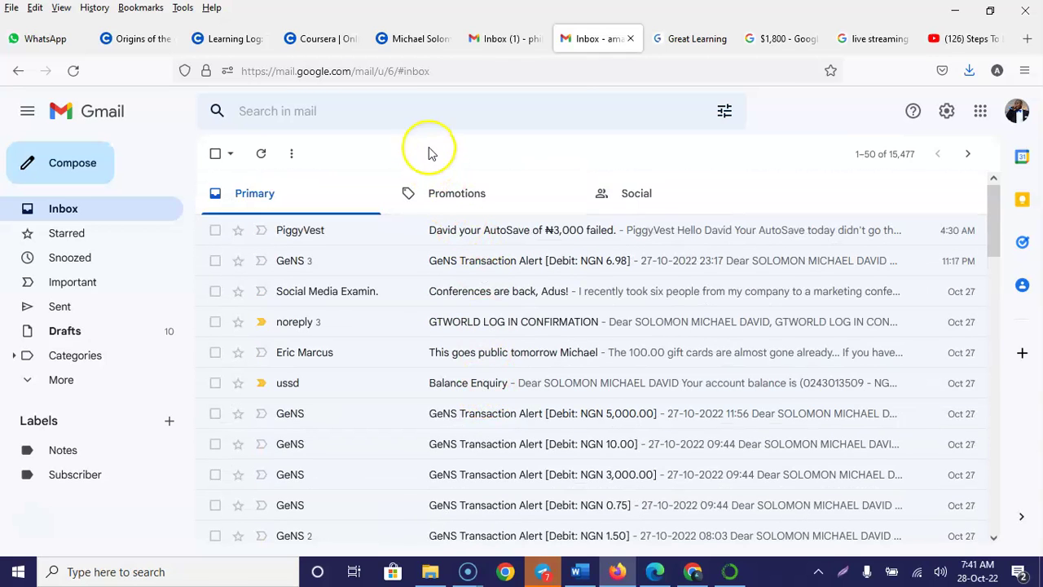